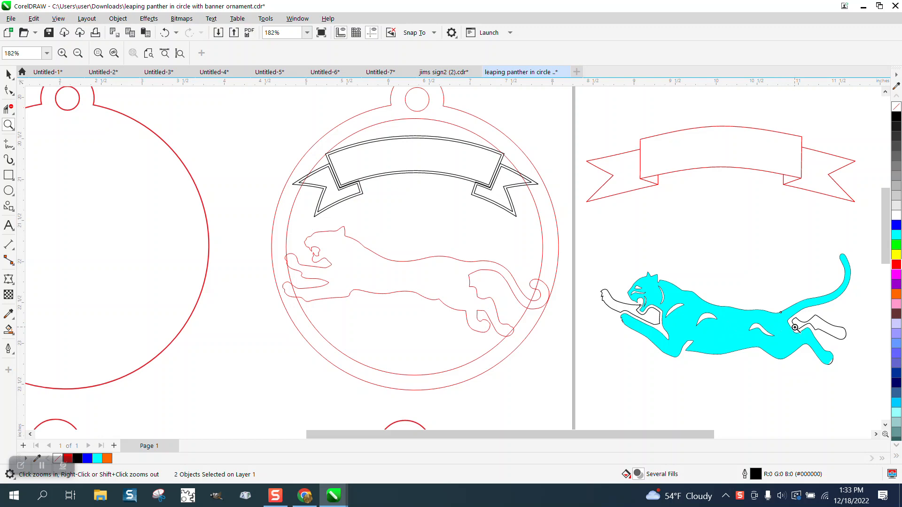
{"action": "left_click_drag", "start_coordinate": [565, 254], "coordinate": [772, 373]}
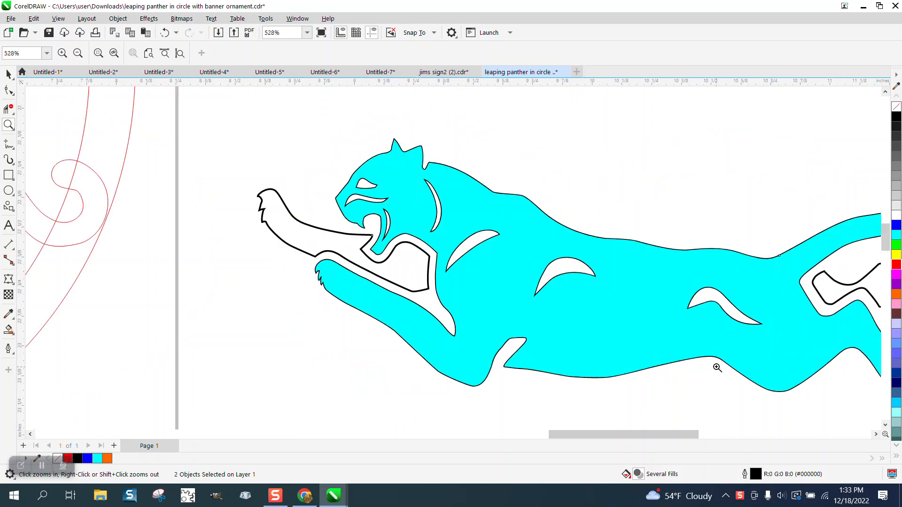
{"action": "scroll", "coordinate": [578, 317], "scroll_direction": "down", "scroll_amount": 7}
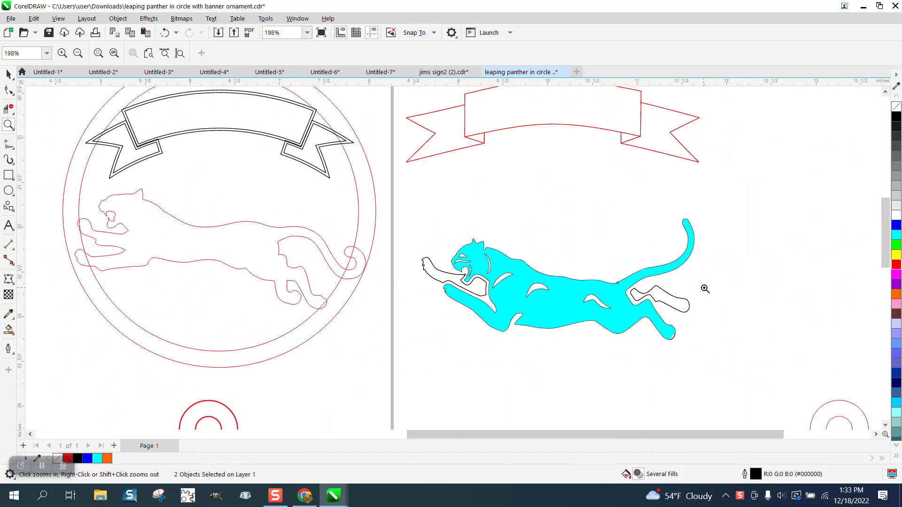
{"action": "scroll", "coordinate": [705, 287], "scroll_direction": "down", "scroll_amount": 1}
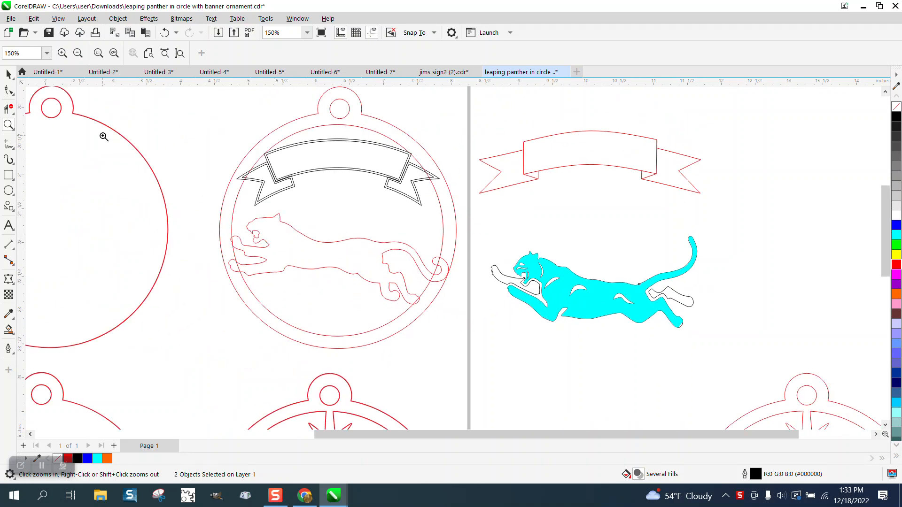
Shift the red panther outline slightly up and to the right inside the ornament ring
{"action": "left_click", "coordinate": [9, 76]}
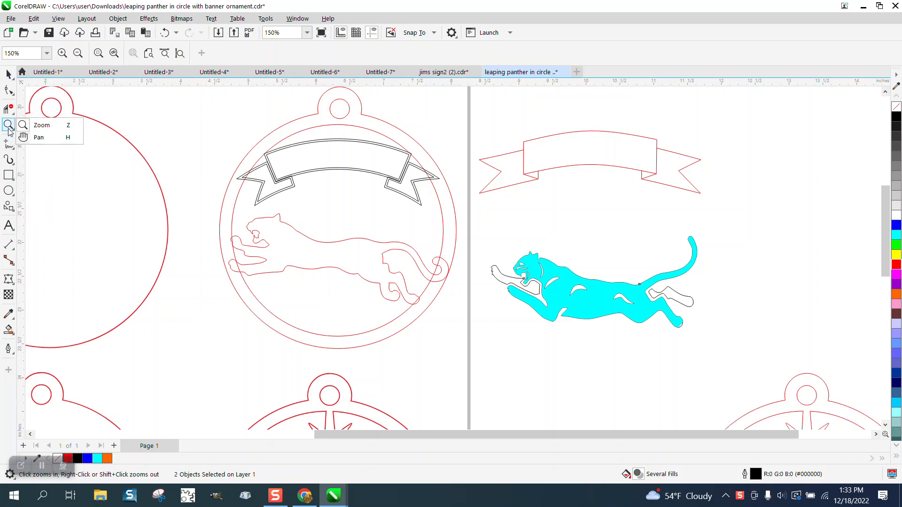
{"action": "left_click", "coordinate": [390, 278]}
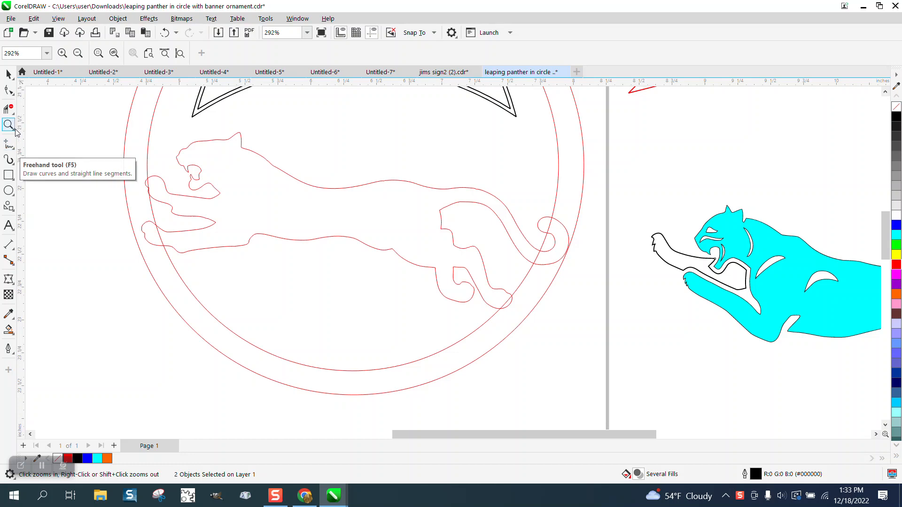
{"action": "left_click", "coordinate": [12, 113]}
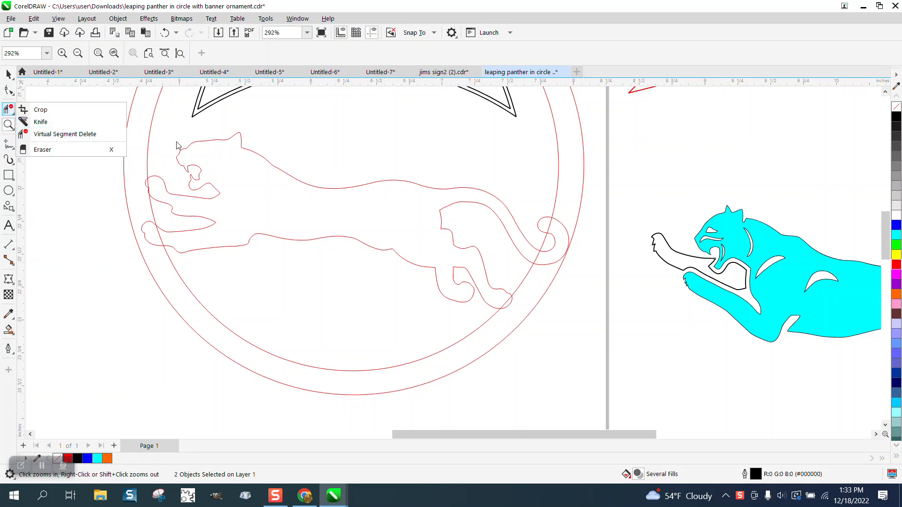
{"action": "left_click", "coordinate": [8, 74]}
{"action": "key", "text": "Escape"}
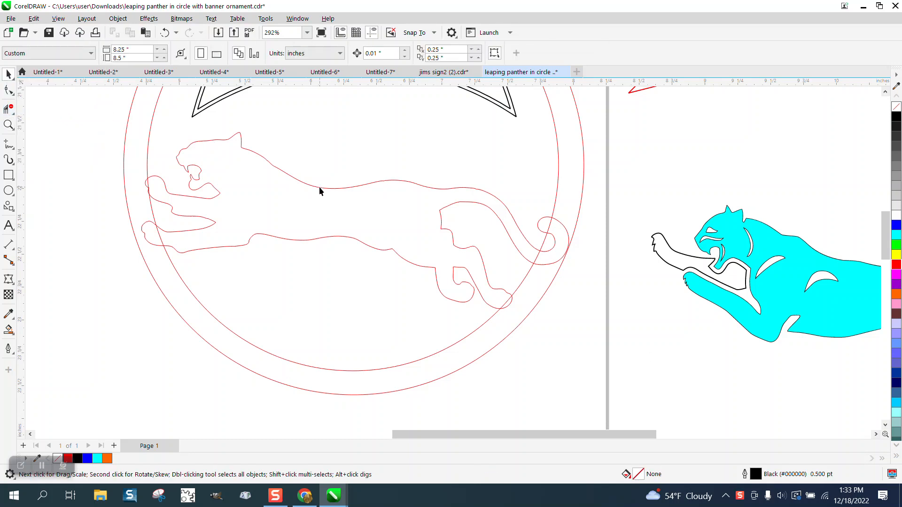
{"action": "left_click", "coordinate": [316, 187]}
{"action": "mouse_move", "coordinate": [316, 188]}
{"action": "left_mouse_down"}
{"action": "mouse_move", "coordinate": [324, 192]}
{"action": "mouse_move", "coordinate": [321, 182]}
{"action": "left_mouse_up"}
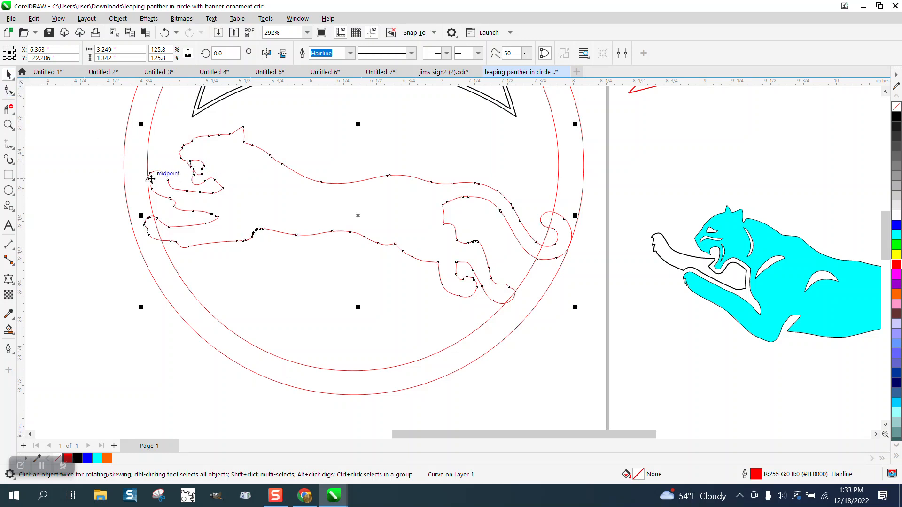
Move the nodes at the tip of the panther's upper front paw about 0.013 inches outward across the inner circle
{"action": "left_click", "coordinate": [9, 124]}
{"action": "left_click_drag", "start_coordinate": [116, 147], "coordinate": [237, 212]}
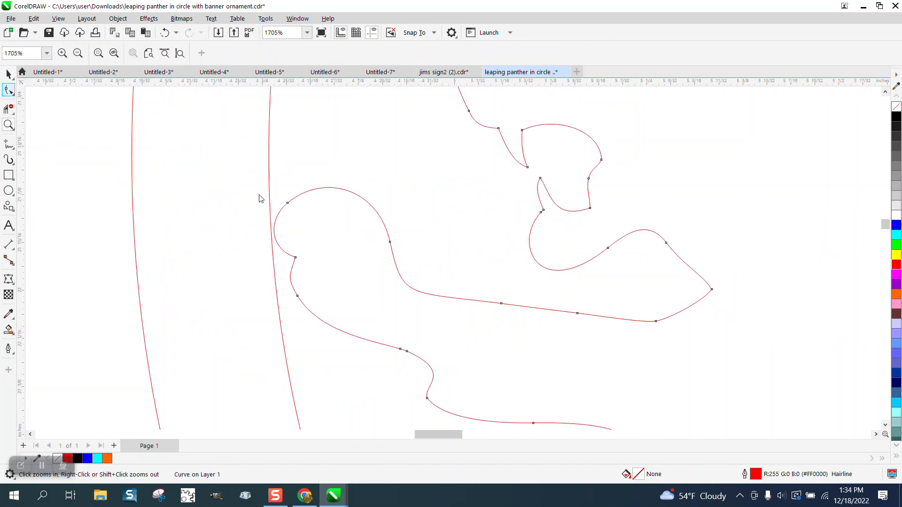
{"action": "left_click_drag", "start_coordinate": [276, 253], "coordinate": [287, 295]}
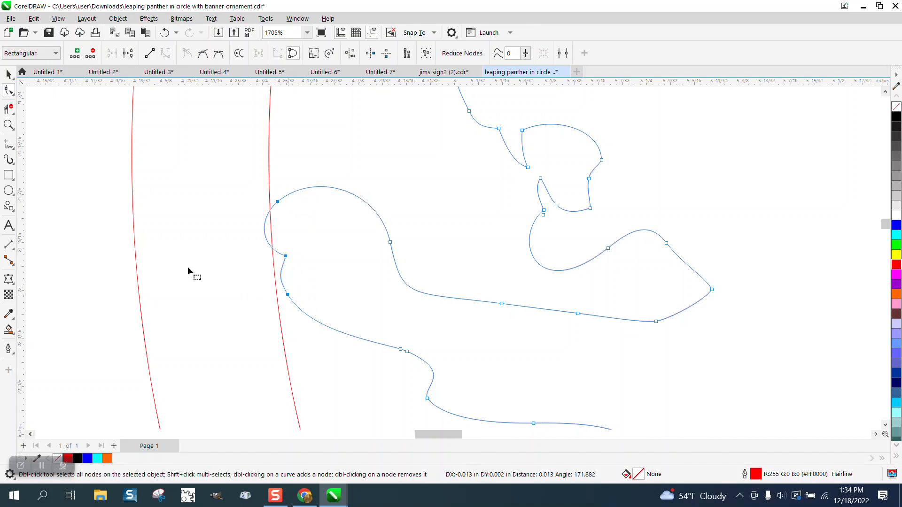
Remove the overlapping segments where the panther's front paws cross the inner circle, using Virtual Segment Delete
{"action": "left_click", "coordinate": [8, 109]}
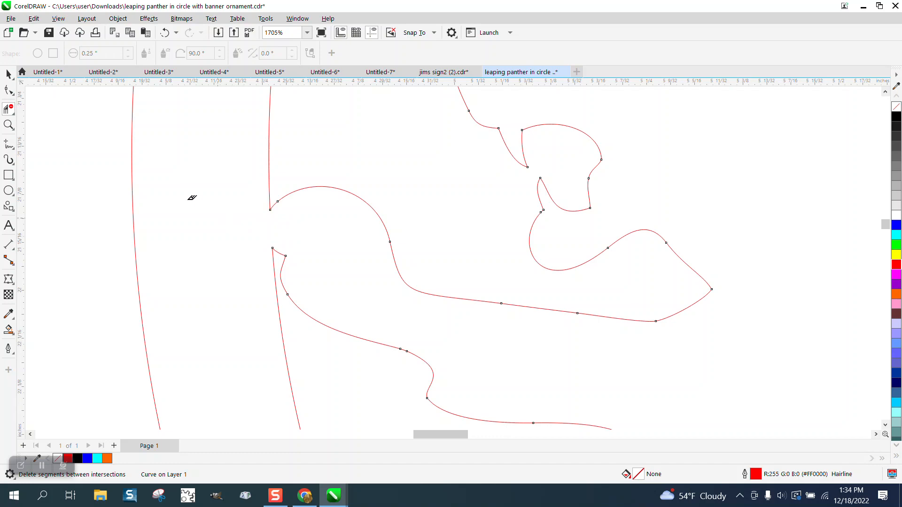
{"action": "scroll", "coordinate": [191, 193], "scroll_direction": "down", "scroll_amount": 3}
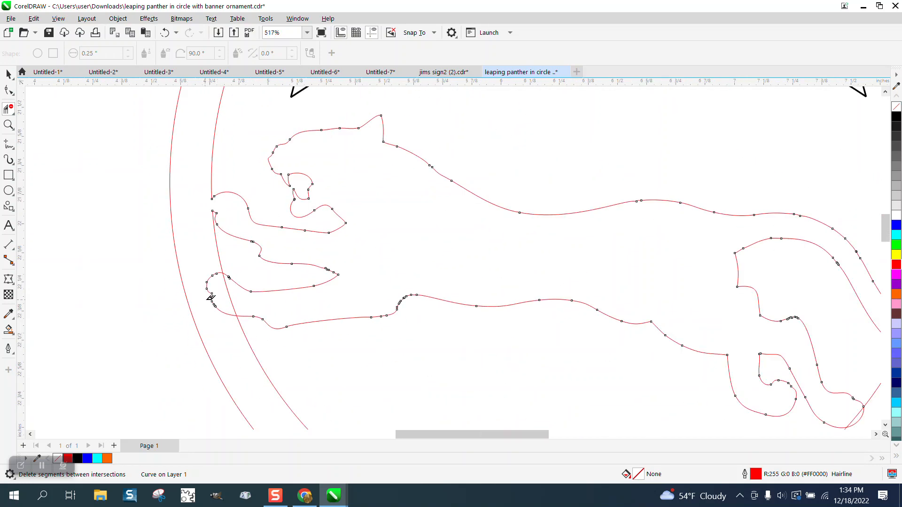
{"action": "left_click", "coordinate": [237, 297]}
{"action": "scroll", "coordinate": [235, 285], "scroll_direction": "down", "scroll_amount": 1}
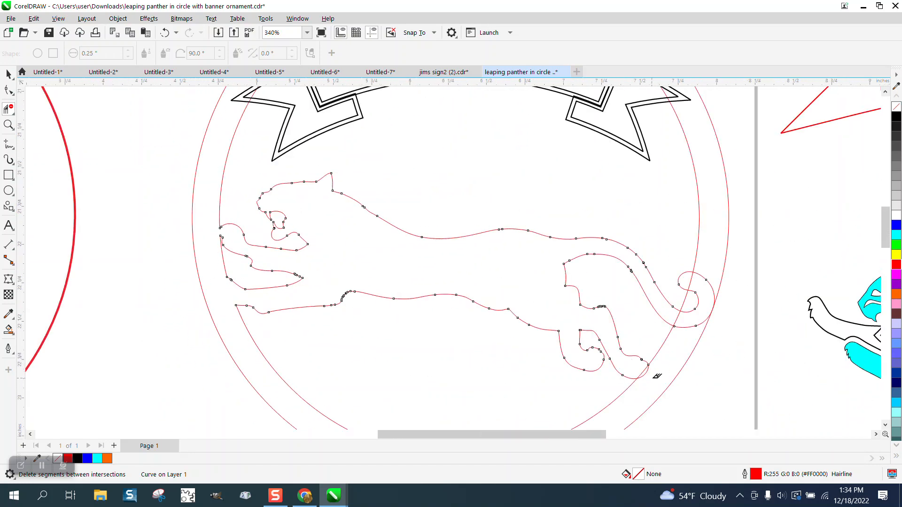
Remove the overlapping segments where the panther's hind foot and curled tail cross the inner circle
{"action": "left_click", "coordinate": [649, 370]}
{"action": "left_click", "coordinate": [708, 284]}
{"action": "left_click", "coordinate": [694, 301]}
{"action": "left_click", "coordinate": [692, 328]}
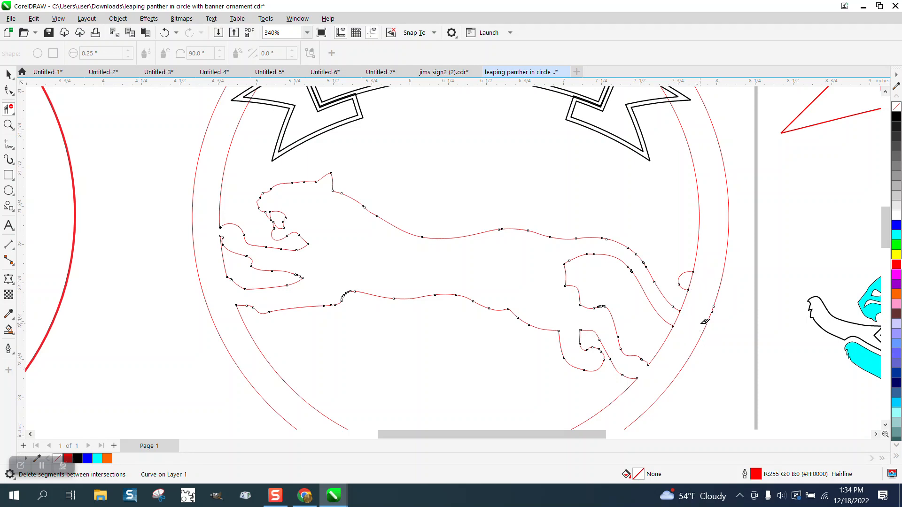
{"action": "left_click", "coordinate": [695, 283]}
{"action": "scroll", "coordinate": [521, 364], "scroll_direction": "down", "scroll_amount": 5}
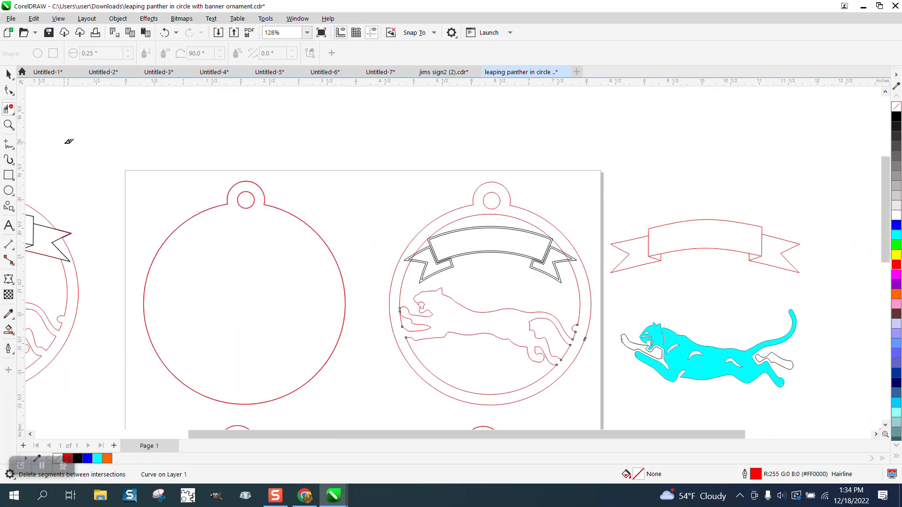
Delete the blank ornament beside the panther ornament, including its hanger hole and outer outline
{"action": "left_click", "coordinate": [8, 74]}
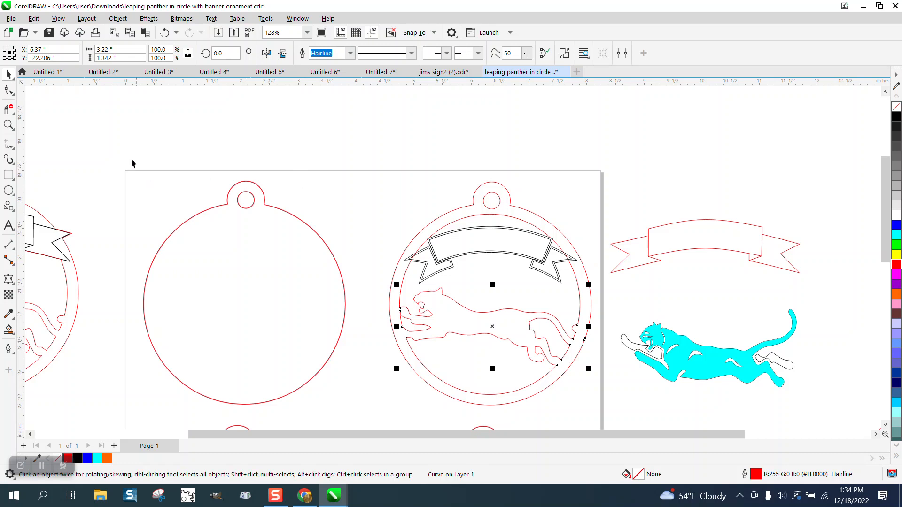
{"action": "left_click_drag", "start_coordinate": [129, 163], "coordinate": [364, 400]}
{"action": "key", "text": "Delete"}
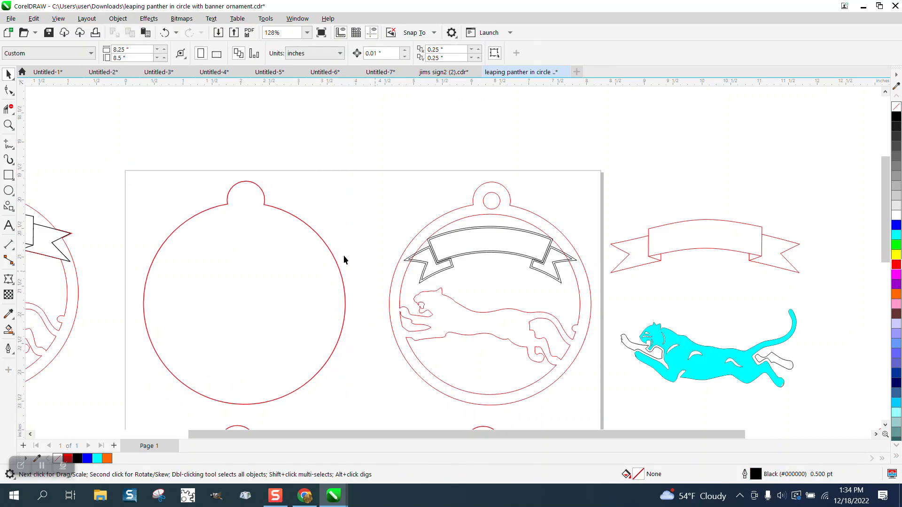
{"action": "left_click", "coordinate": [305, 226]}
{"action": "key", "text": "Delete"}
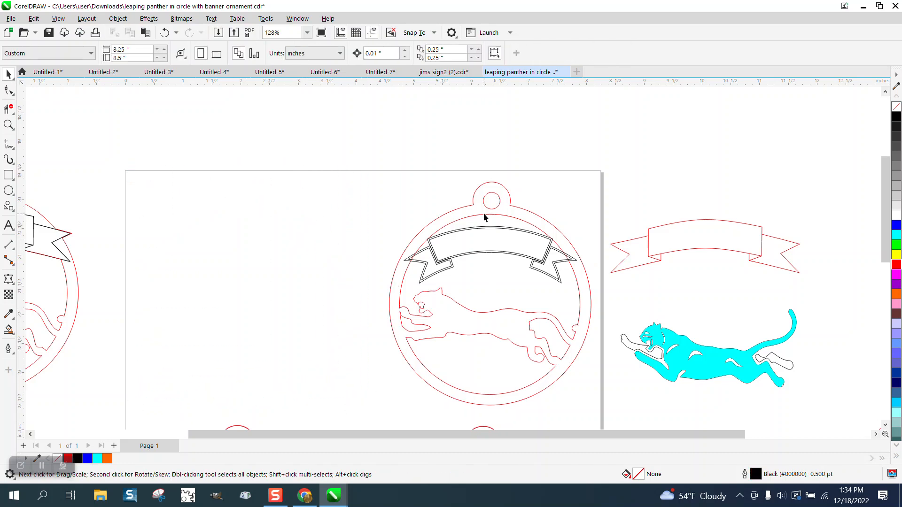
Set the nudge distance to 4.0 inches and both duplicate offsets to 0
{"action": "left_click", "coordinate": [487, 227]}
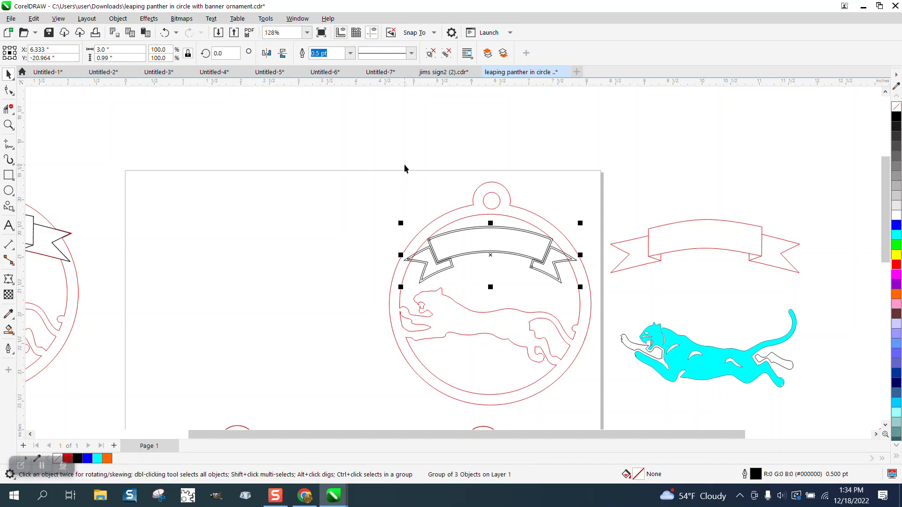
{"action": "left_click", "coordinate": [387, 114]}
{"action": "left_click", "coordinate": [378, 53]}
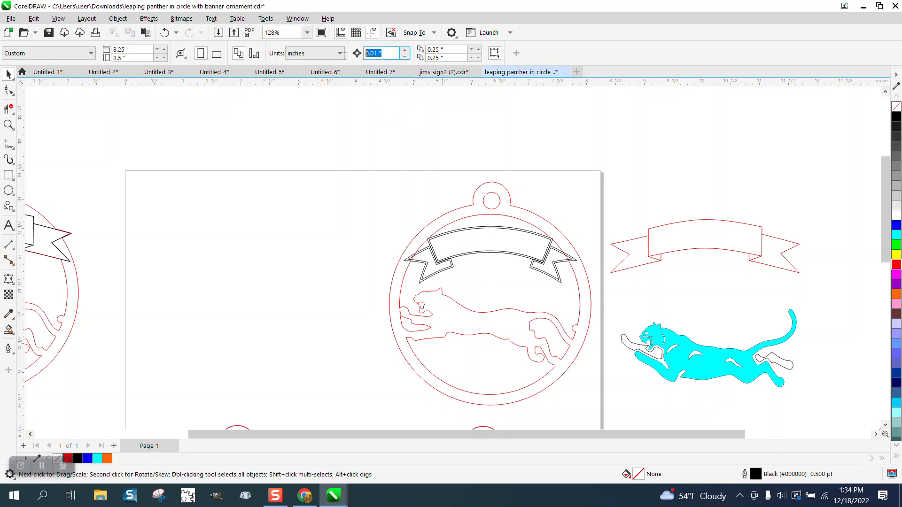
{"action": "type", "text": "4.0"}
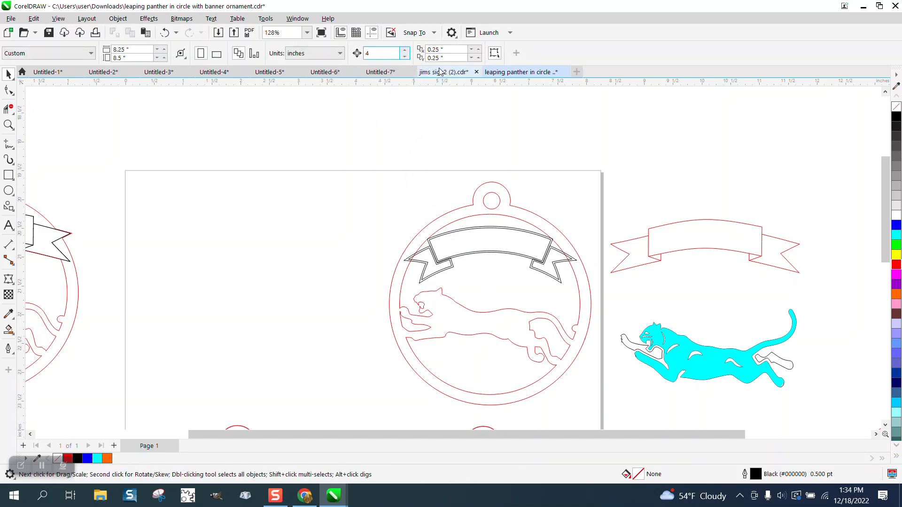
{"action": "key", "text": "Tab"}
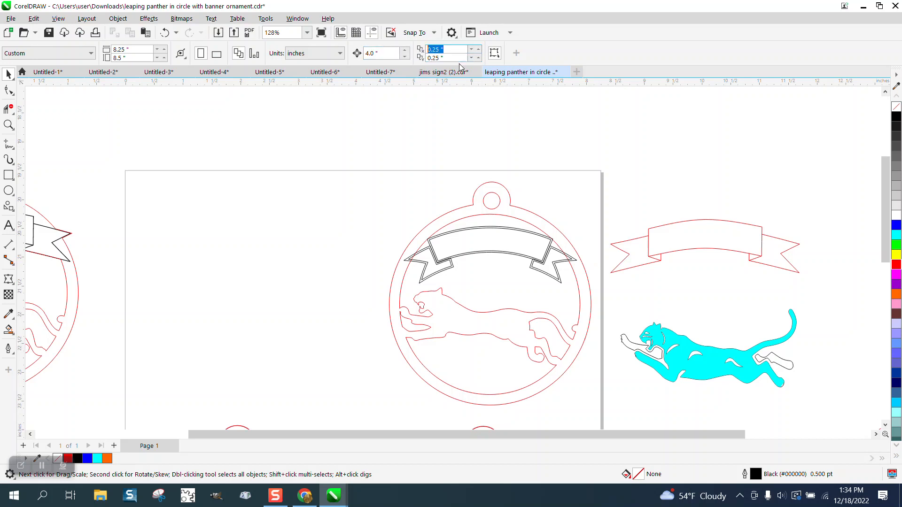
{"action": "type", "text": "0"}
{"action": "key", "text": "Tab"}
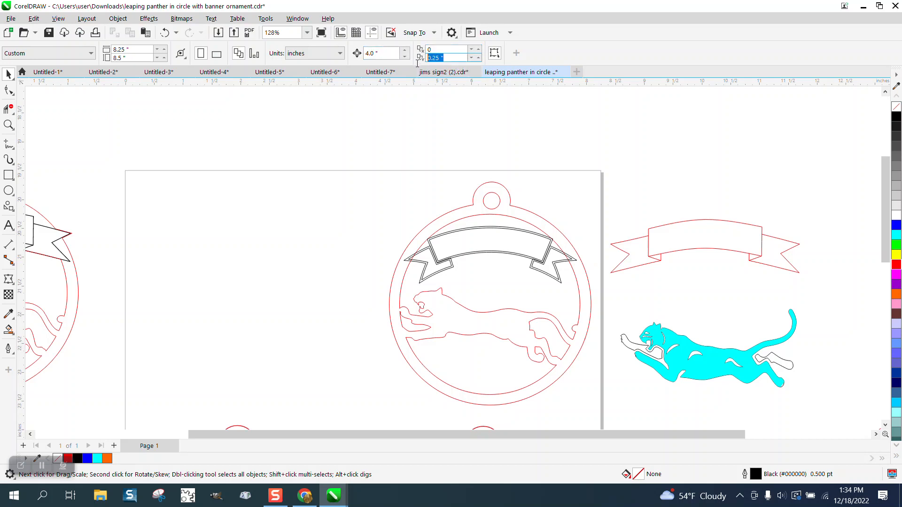
{"action": "type", "text": "0"}
{"action": "key", "text": "Return"}
Move the black double-line banner group 4 inches left out of the ornament and inspect its folded corner up close
{"action": "left_click", "coordinate": [471, 230]}
{"action": "key", "text": "Left"}
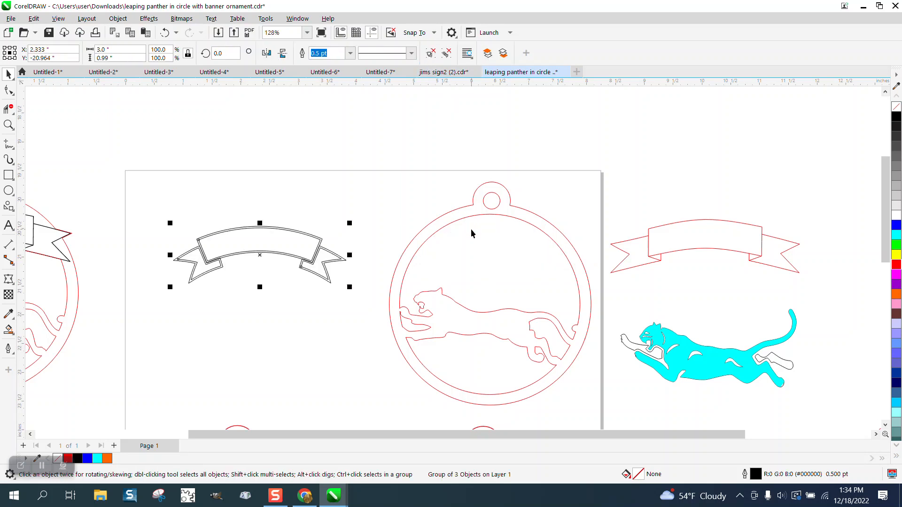
{"action": "left_click", "coordinate": [9, 124]}
{"action": "left_click_drag", "start_coordinate": [294, 220], "coordinate": [340, 276]}
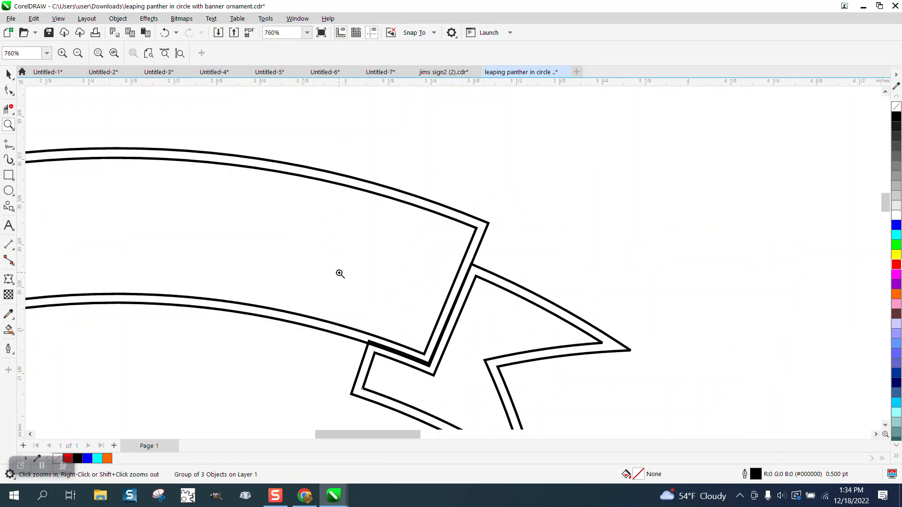
{"action": "right_click", "coordinate": [340, 274]}
{"action": "left_click_drag", "start_coordinate": [336, 307], "coordinate": [412, 336]}
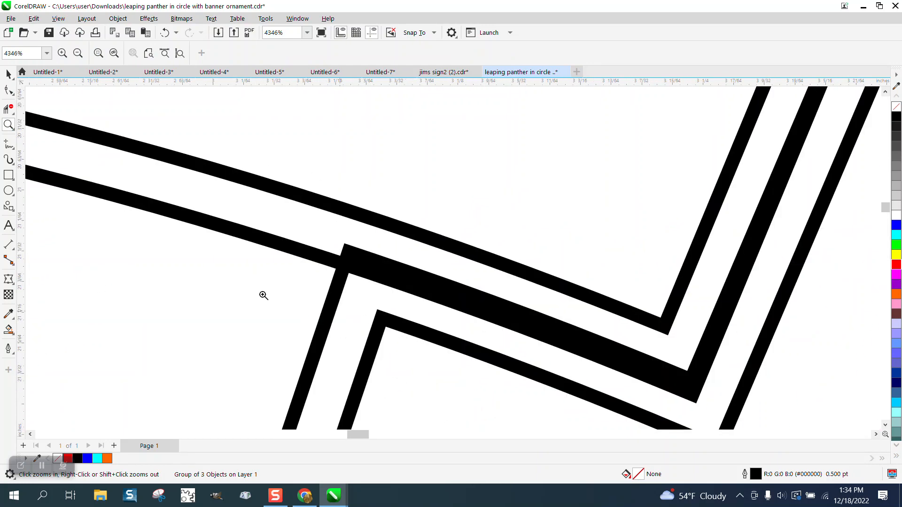
{"action": "scroll", "coordinate": [241, 283], "scroll_direction": "down", "scroll_amount": 8}
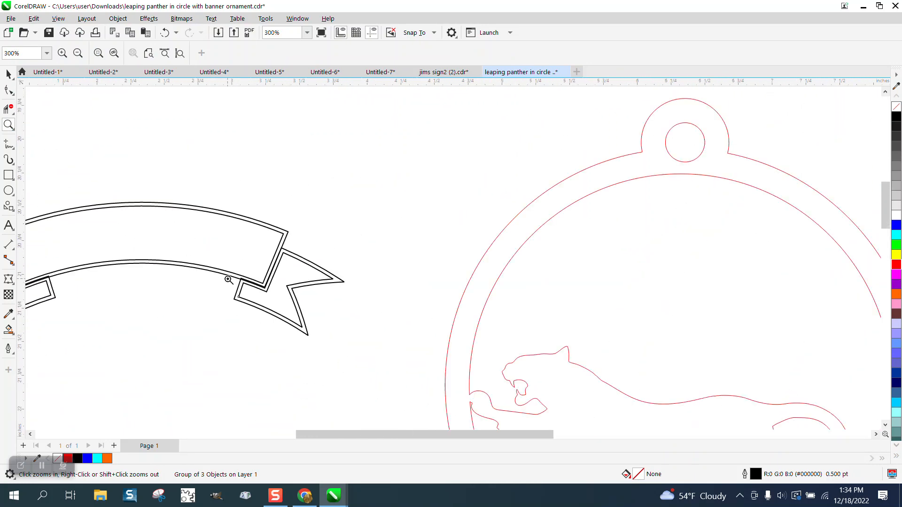
{"action": "scroll", "coordinate": [228, 280], "scroll_direction": "down", "scroll_amount": 2}
Place the red banner above the panther in the ornament and stretch it to about 3.52 inches wide across the ring
{"action": "left_click", "coordinate": [9, 74]}
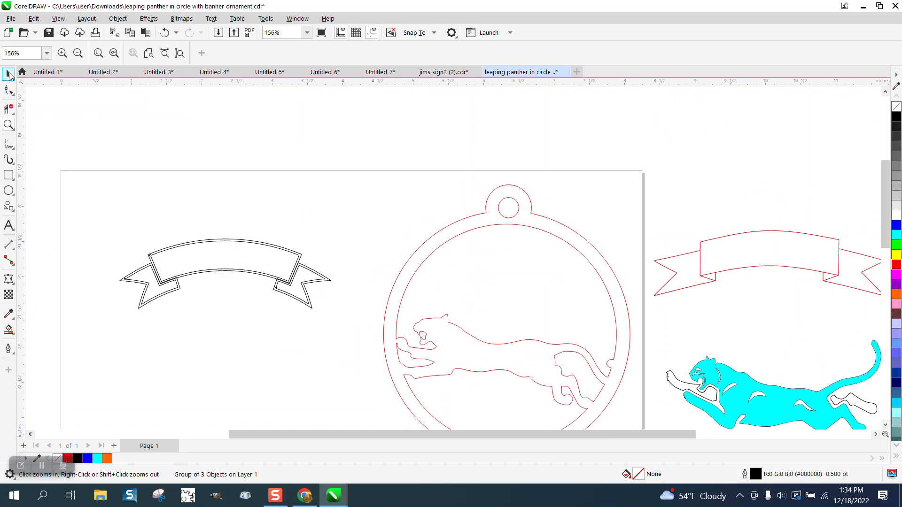
{"action": "left_click", "coordinate": [787, 229]}
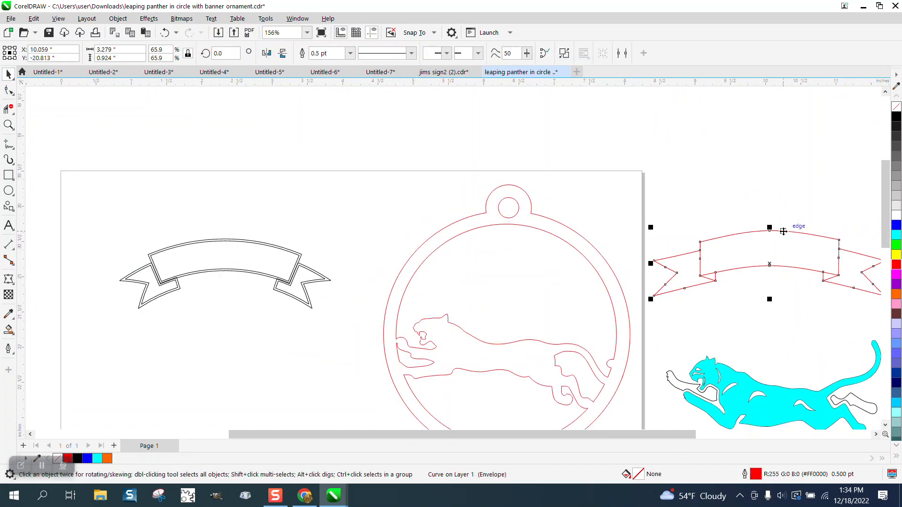
{"action": "left_click_drag", "start_coordinate": [770, 264], "coordinate": [504, 271]}
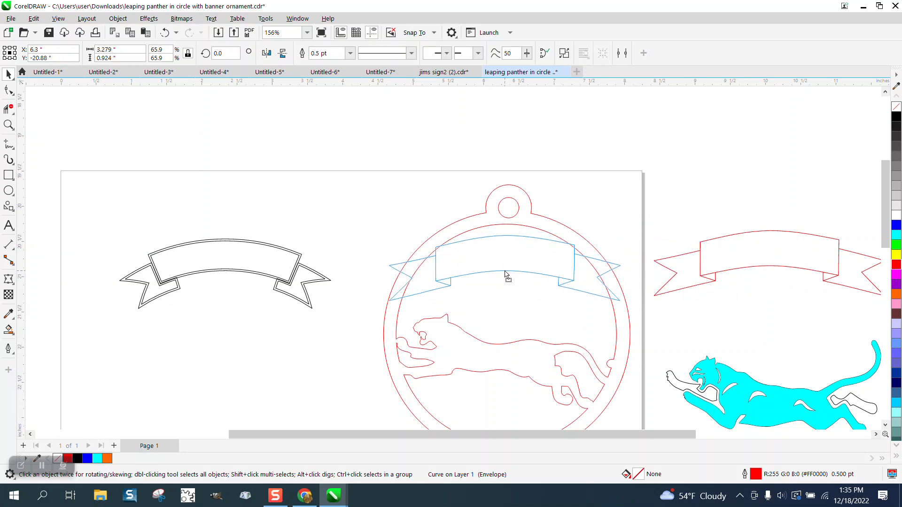
{"action": "left_click_drag", "start_coordinate": [505, 270], "coordinate": [505, 270]}
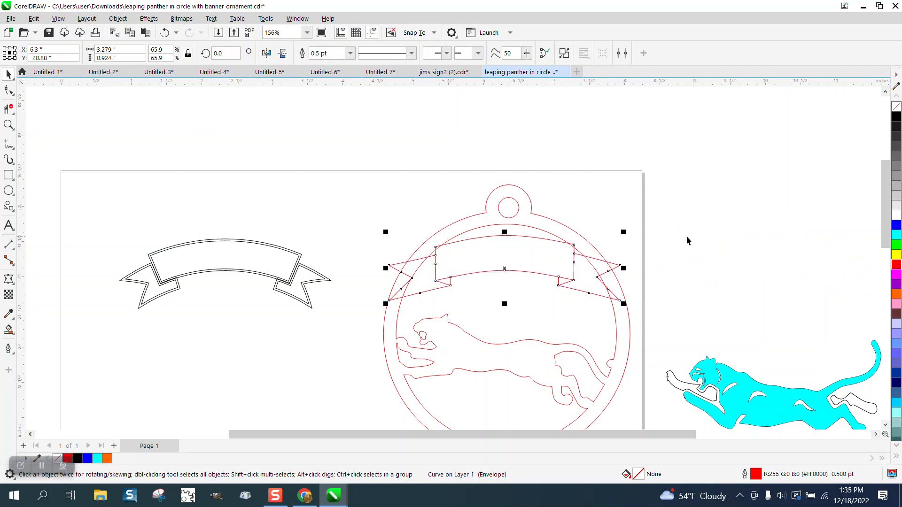
{"action": "mouse_move", "coordinate": [623, 269]}
{"action": "left_mouse_down"}
{"action": "mouse_move", "coordinate": [582, 266]}
{"action": "mouse_move", "coordinate": [640, 268]}
{"action": "left_mouse_up"}
{"action": "left_click_drag", "start_coordinate": [514, 269], "coordinate": [506, 273]}
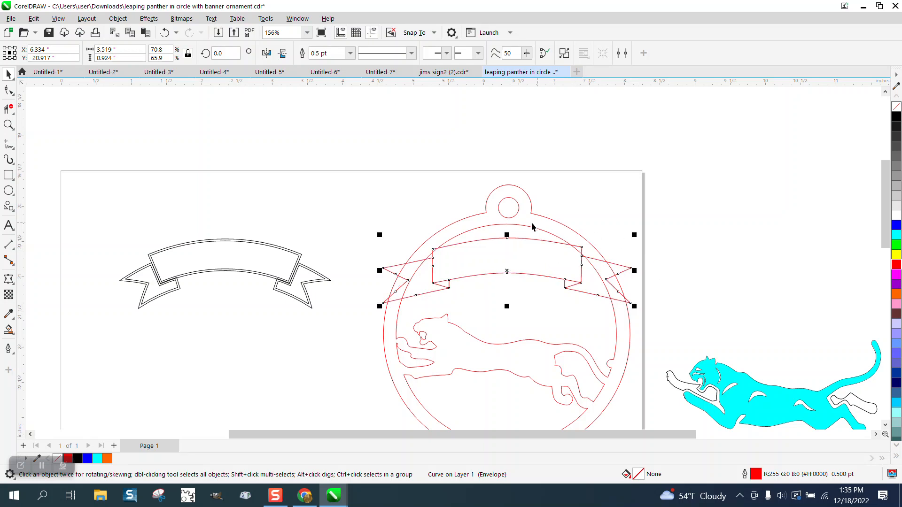
Duplicate the stretched red banner and place the copy 4 inches to the right of the ornament's banner
{"action": "scroll", "coordinate": [500, 214], "scroll_direction": "down", "scroll_amount": 1}
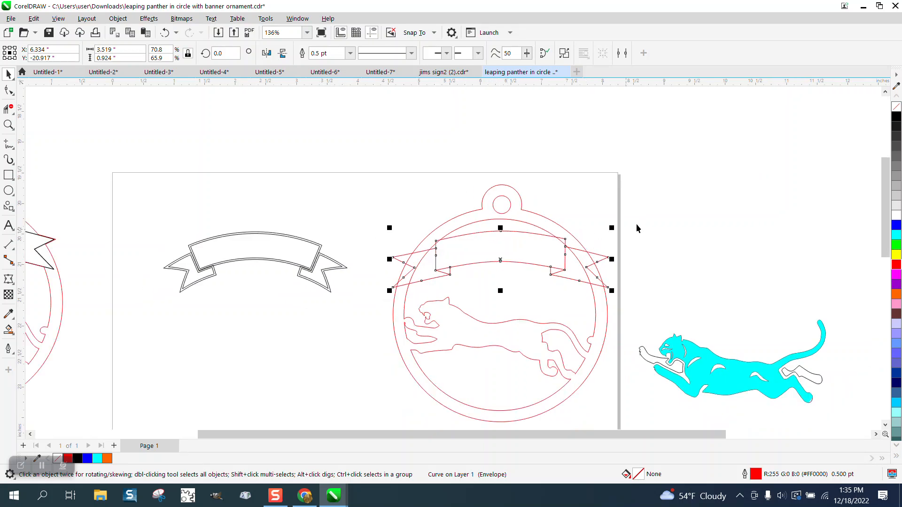
{"action": "key", "text": "ctrl+d"}
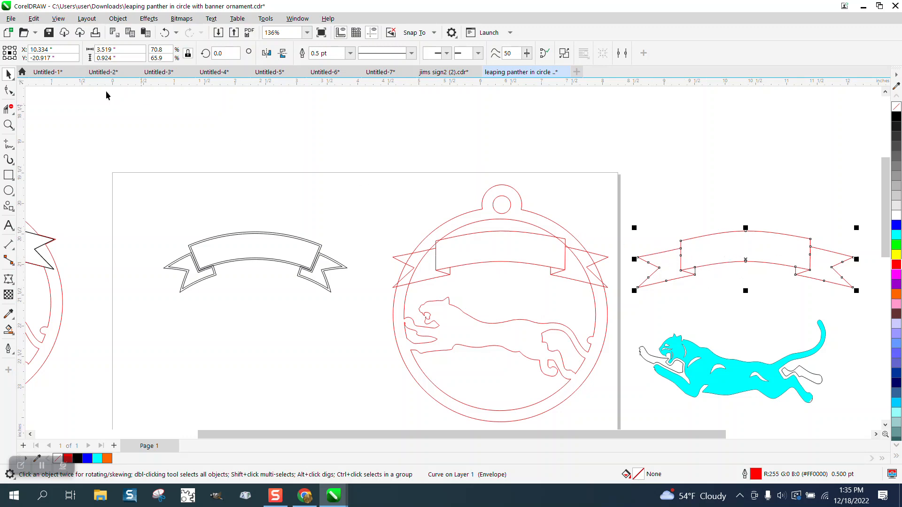
Set the outline width of the red banner inside the ornament to Hairline
{"action": "left_click", "coordinate": [9, 125]}
{"action": "left_click_drag", "start_coordinate": [380, 202], "coordinate": [686, 364]}
{"action": "left_click", "coordinate": [8, 109]}
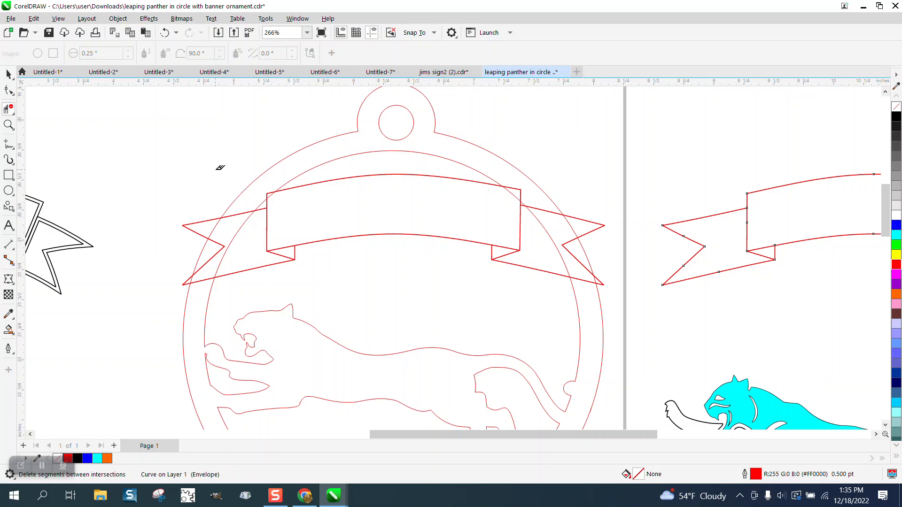
{"action": "left_click", "coordinate": [8, 74]}
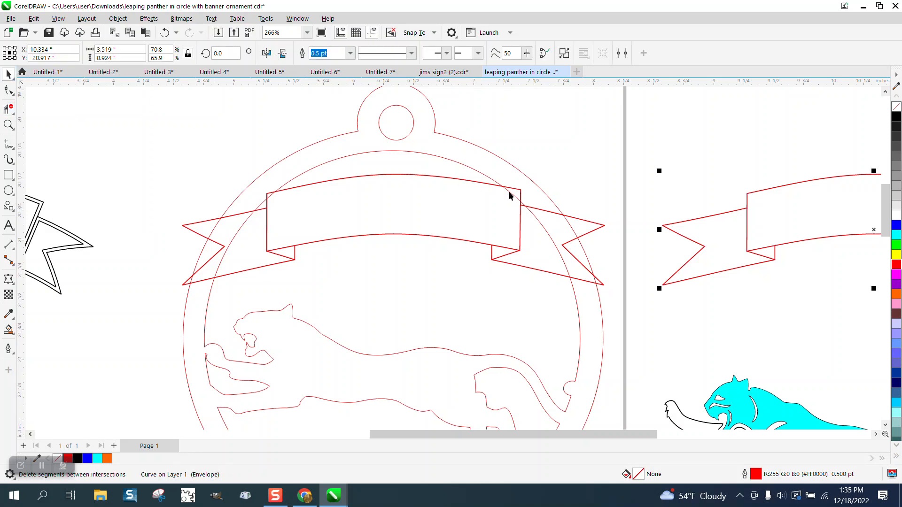
{"action": "left_click", "coordinate": [605, 227]}
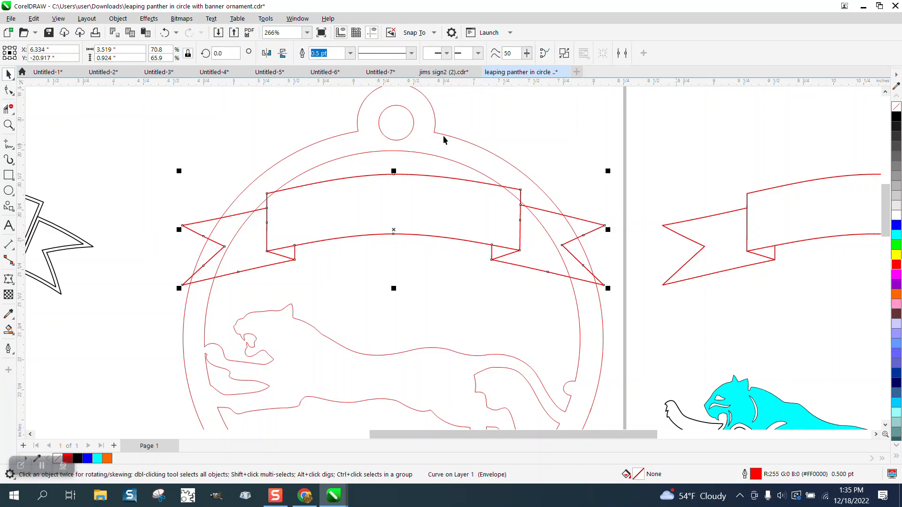
{"action": "left_click", "coordinate": [352, 55]}
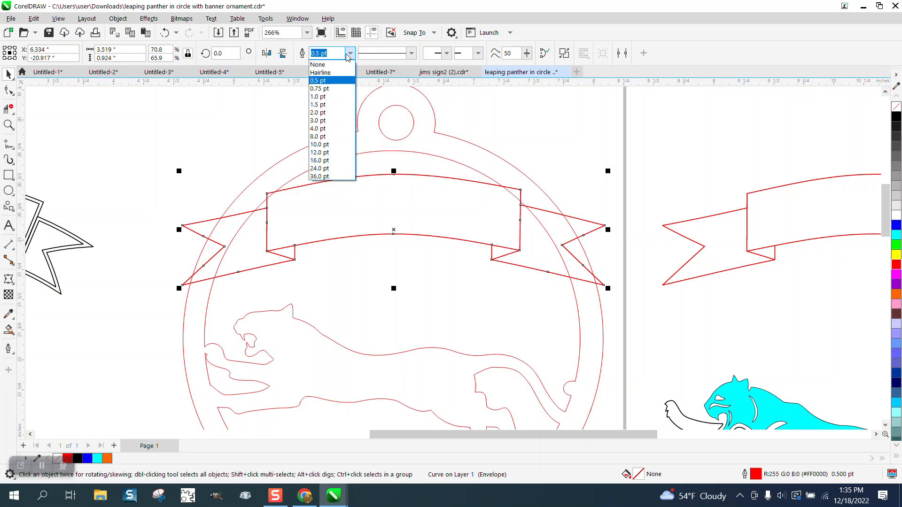
{"action": "left_click", "coordinate": [326, 74]}
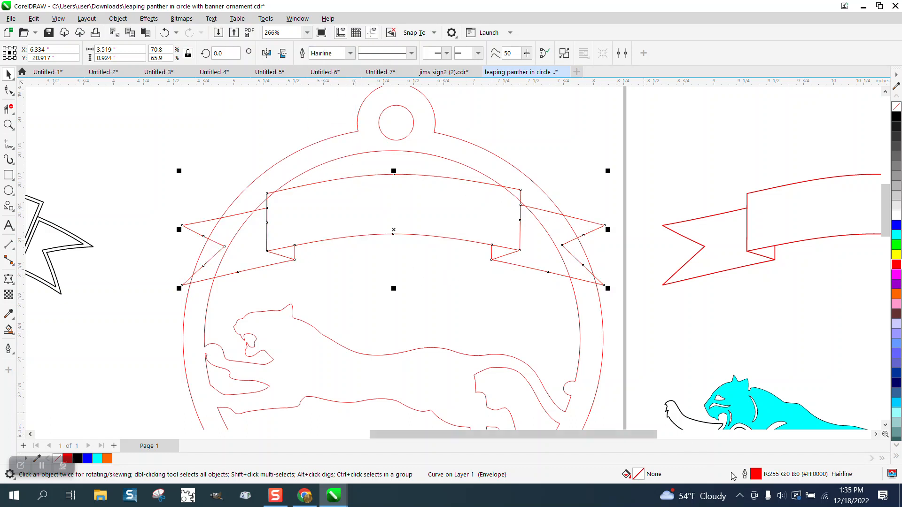
Trim the overlapping ring and banner segments around the banner's left tail and left end with Virtual Segment Delete
{"action": "left_click", "coordinate": [9, 109]}
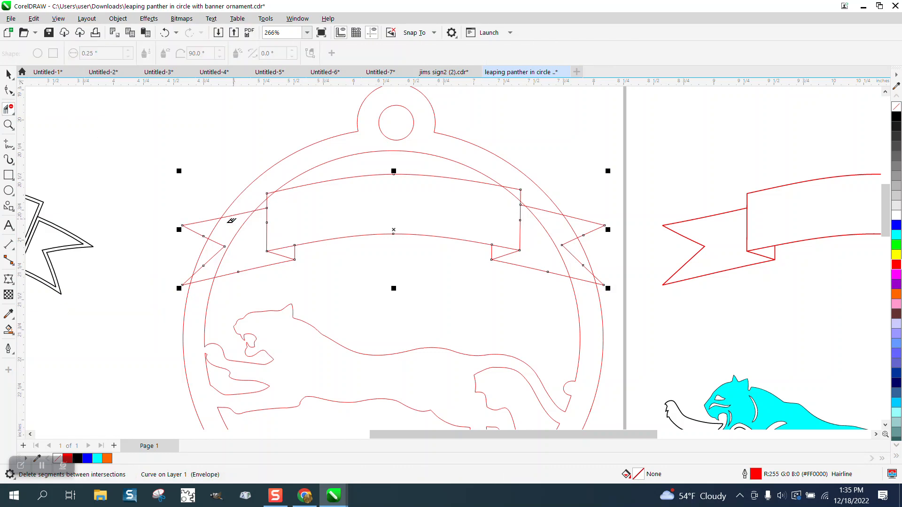
{"action": "left_click", "coordinate": [225, 239]}
{"action": "left_click", "coordinate": [218, 224]}
{"action": "left_click", "coordinate": [230, 254]}
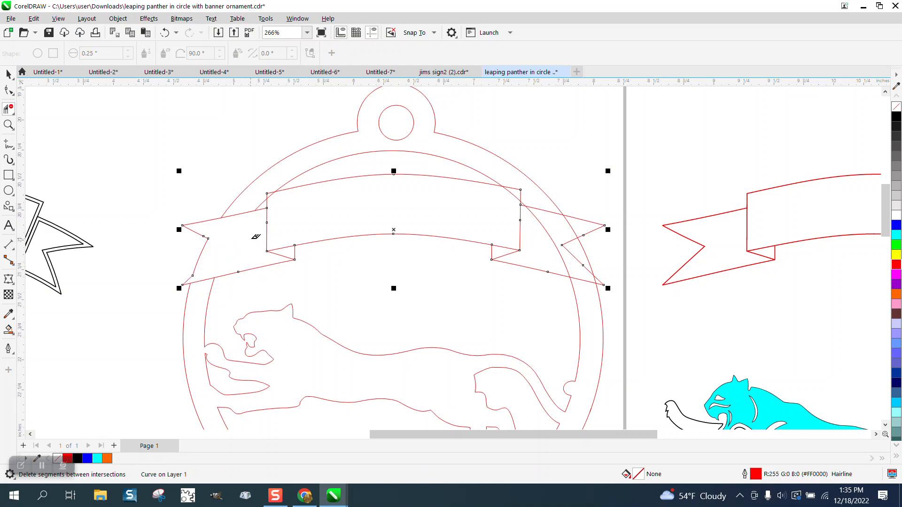
{"action": "left_click", "coordinate": [246, 207]}
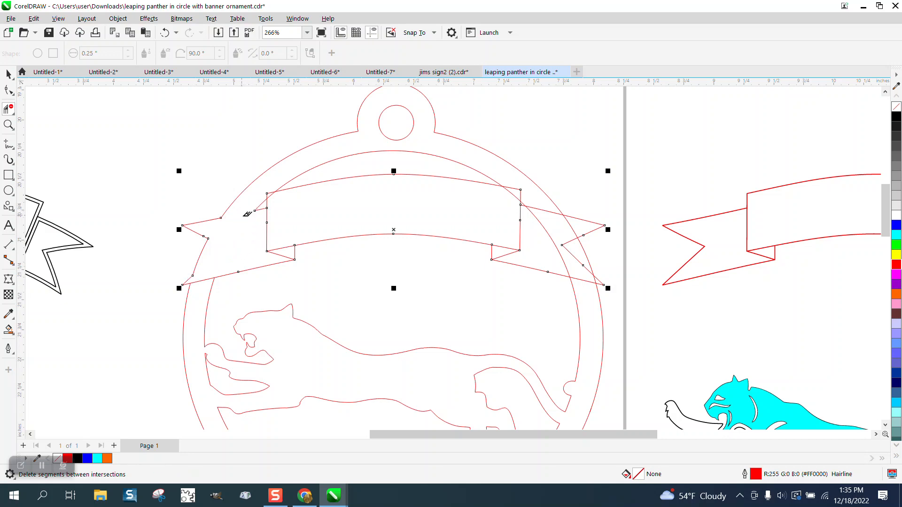
{"action": "left_click", "coordinate": [211, 276]}
{"action": "left_click", "coordinate": [267, 230]}
{"action": "left_click", "coordinate": [270, 192]}
Trim the overlapping segments at the banner's right tail and right end, and remove the inner fold lines on both sides
{"action": "left_click", "coordinate": [549, 210]}
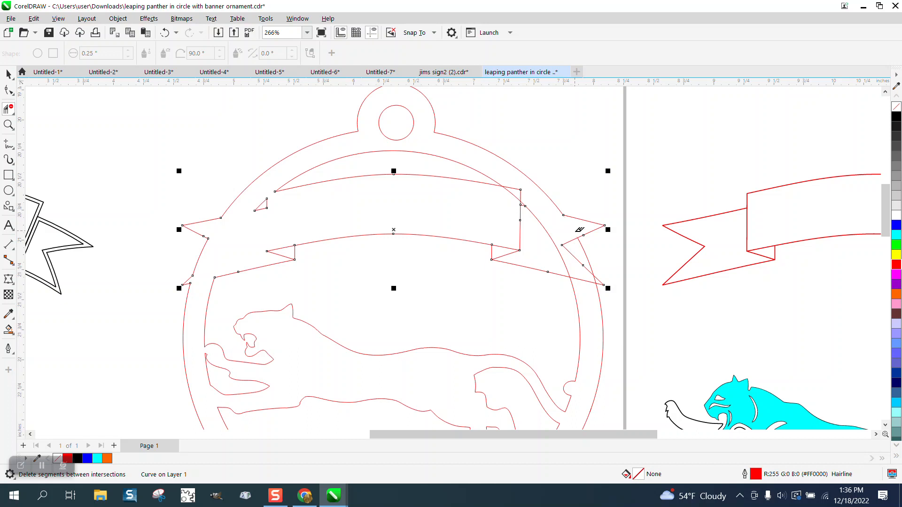
{"action": "left_click", "coordinate": [576, 257]}
{"action": "left_click", "coordinate": [588, 282]}
{"action": "left_click", "coordinate": [516, 193]}
{"action": "left_click", "coordinate": [514, 192]}
{"action": "left_click", "coordinate": [520, 223]}
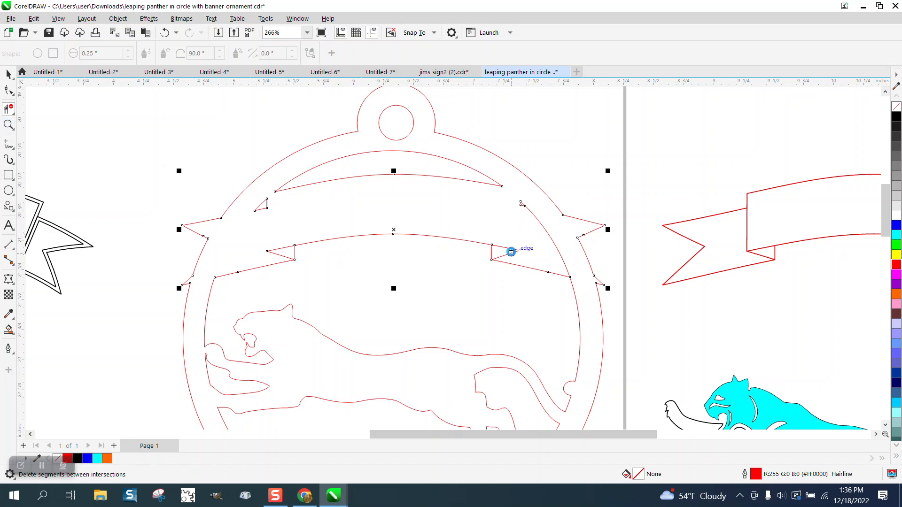
{"action": "left_click", "coordinate": [512, 248]}
{"action": "left_click", "coordinate": [285, 248]}
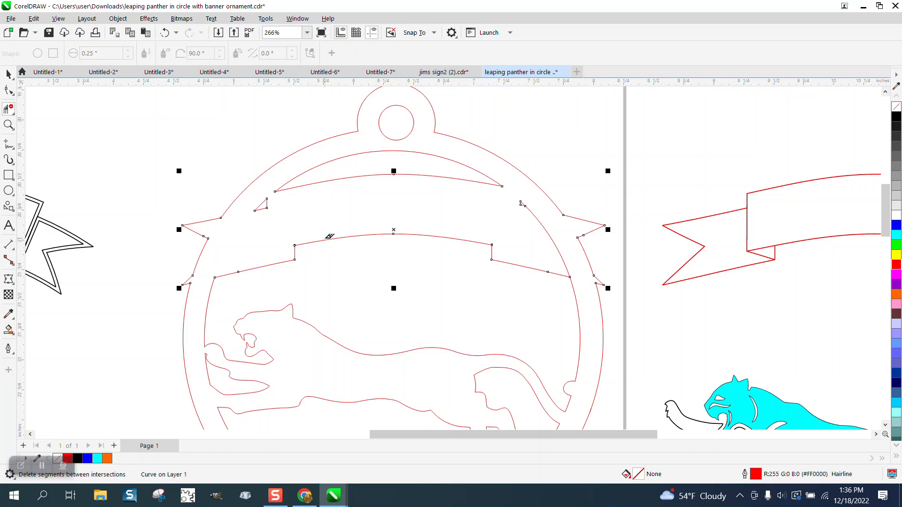
{"action": "left_click", "coordinate": [9, 74]}
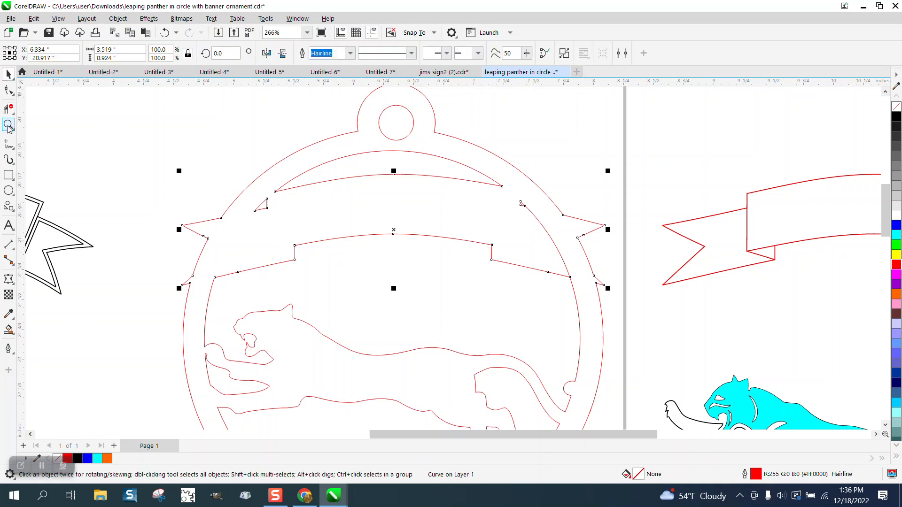
{"action": "left_click_drag", "start_coordinate": [475, 175], "coordinate": [541, 232]}
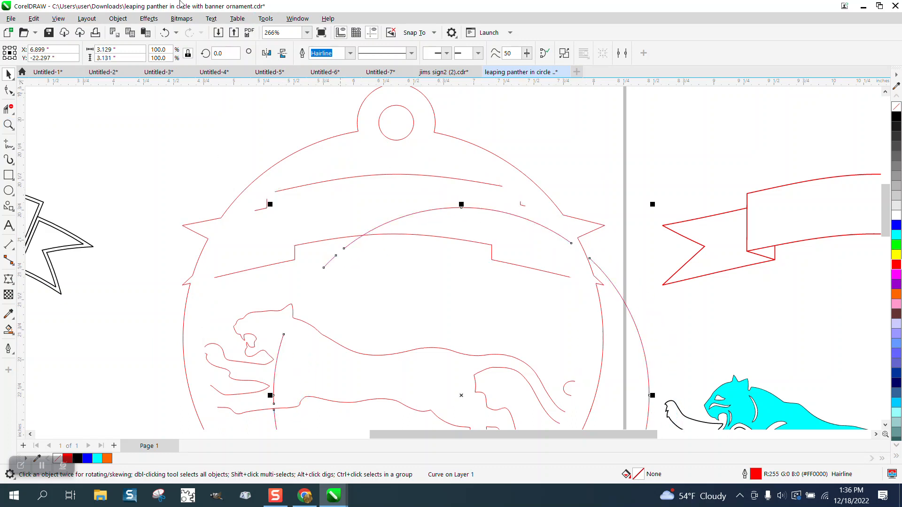
{"action": "key", "text": "ctrl+z"}
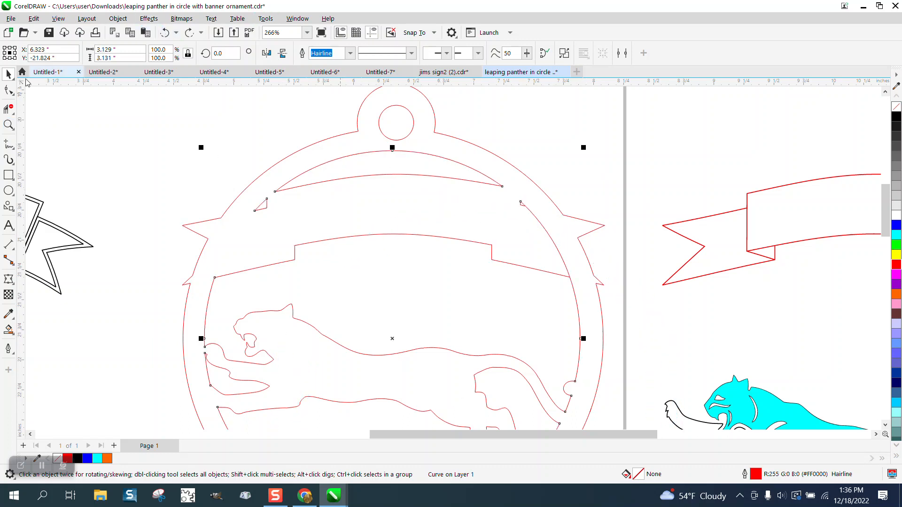
Delete the remaining inner ring arc that crosses the banner's right tail
{"action": "left_click", "coordinate": [9, 111]}
{"action": "left_click", "coordinate": [547, 231]}
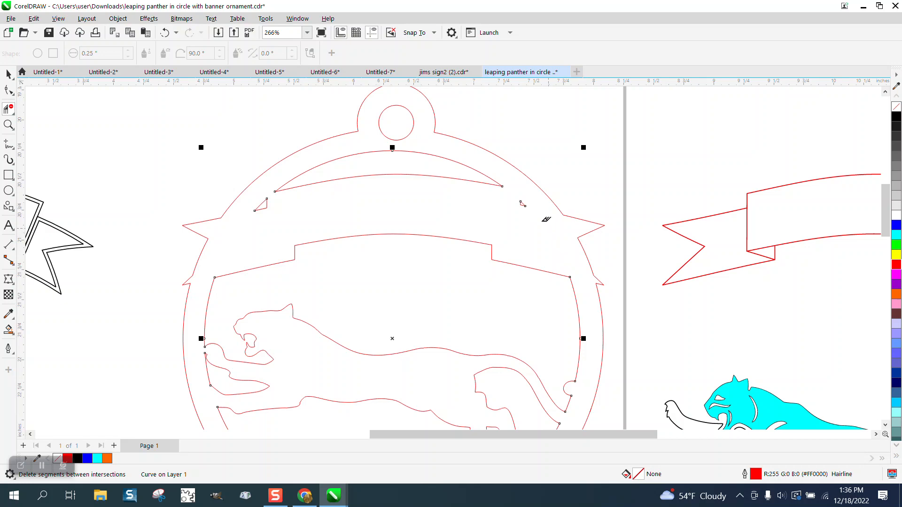
{"action": "scroll", "coordinate": [521, 206], "scroll_direction": "down", "scroll_amount": 2}
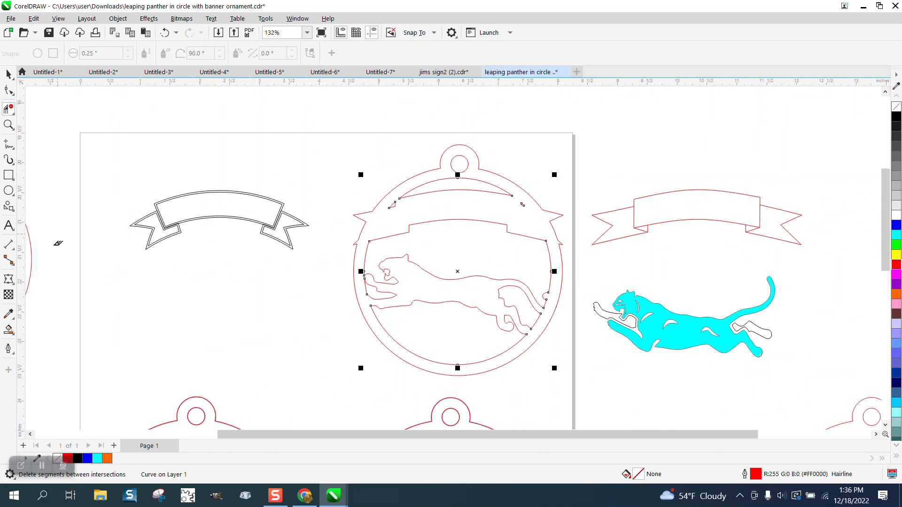
Smart Fill the joined ring, banner and panther region in cyan with no outline
{"action": "left_click", "coordinate": [8, 349]}
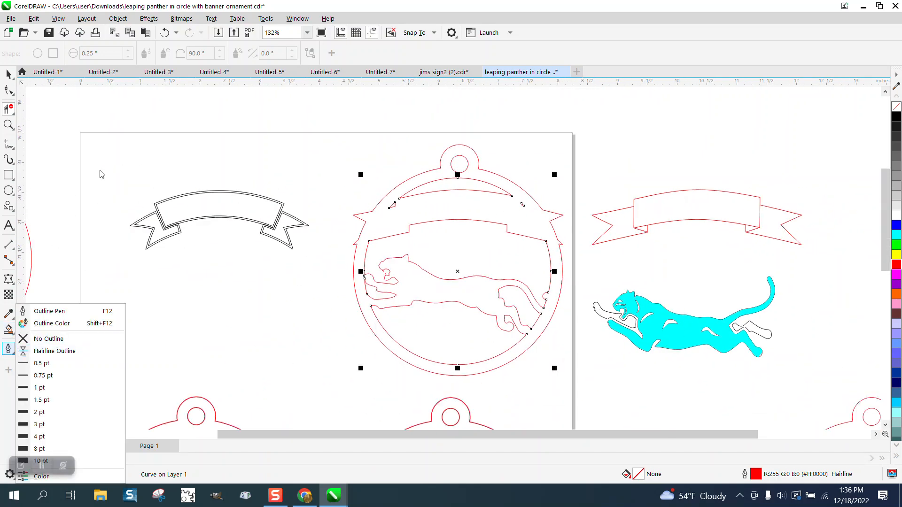
{"action": "left_click", "coordinate": [63, 123]}
{"action": "left_click", "coordinate": [9, 329]}
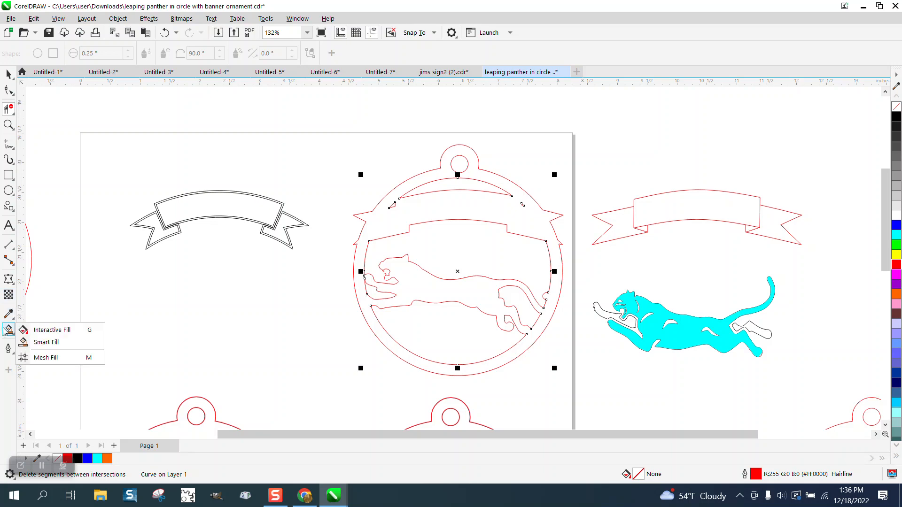
{"action": "left_click", "coordinate": [46, 342]}
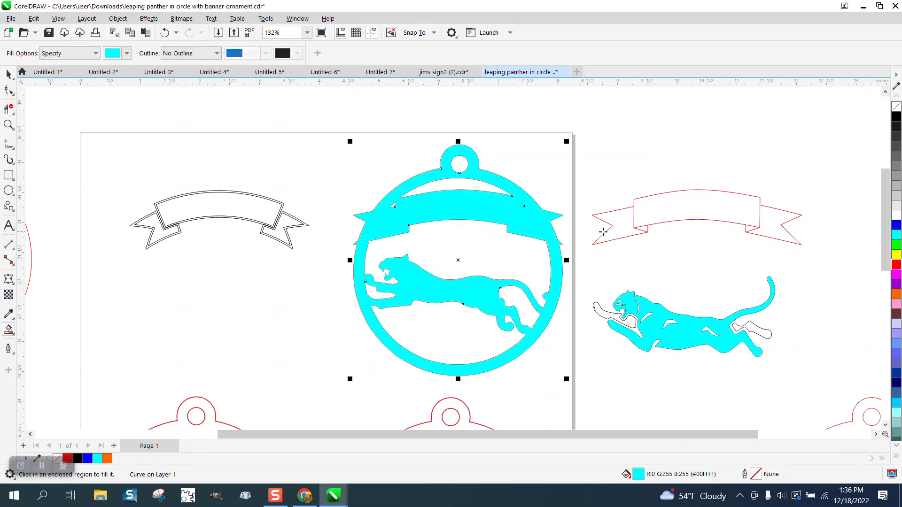
{"action": "scroll", "coordinate": [603, 232], "scroll_direction": "down", "scroll_amount": 1}
Delete the black double-line banner group beside the ornament
{"action": "left_click", "coordinate": [9, 74]}
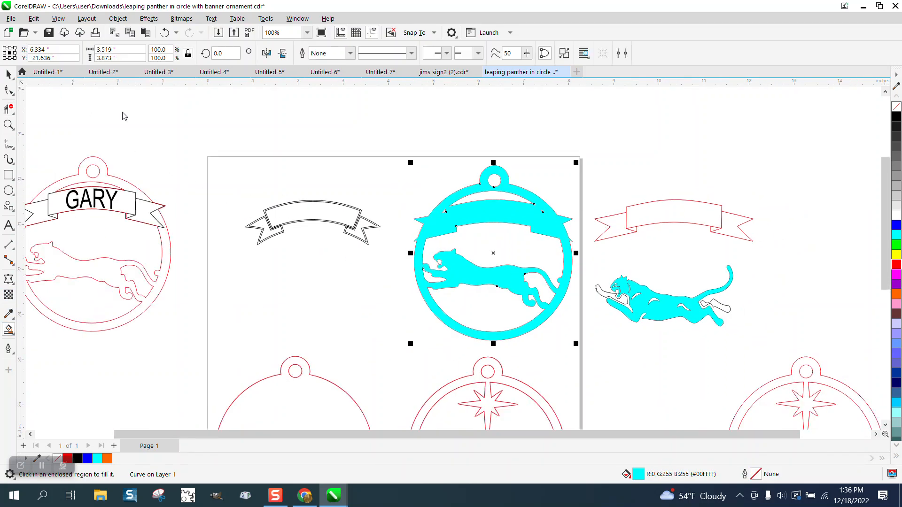
{"action": "left_click_drag", "start_coordinate": [240, 198], "coordinate": [384, 276]}
{"action": "key", "text": "Delete"}
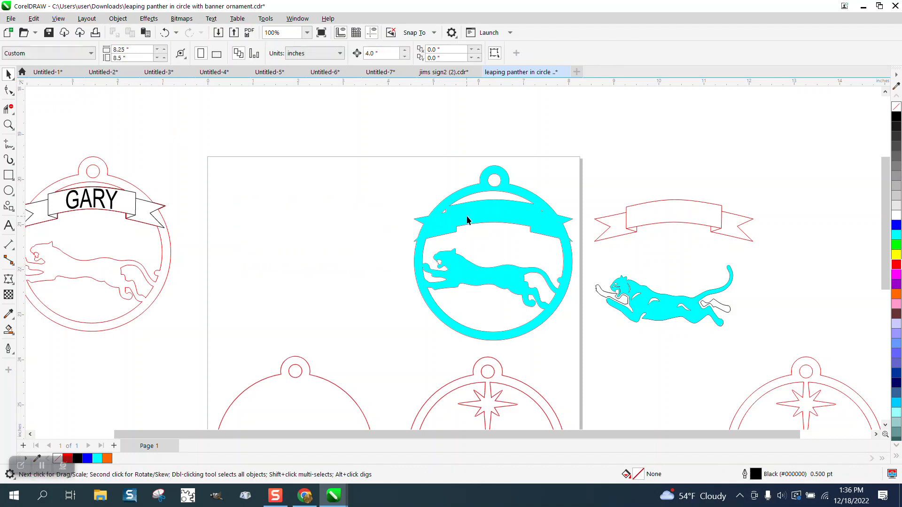
Move the cyan ornament shape 4 inches left and change it to no fill with a red hairline outline
{"action": "left_click", "coordinate": [468, 218]}
{"action": "key", "text": "Left"}
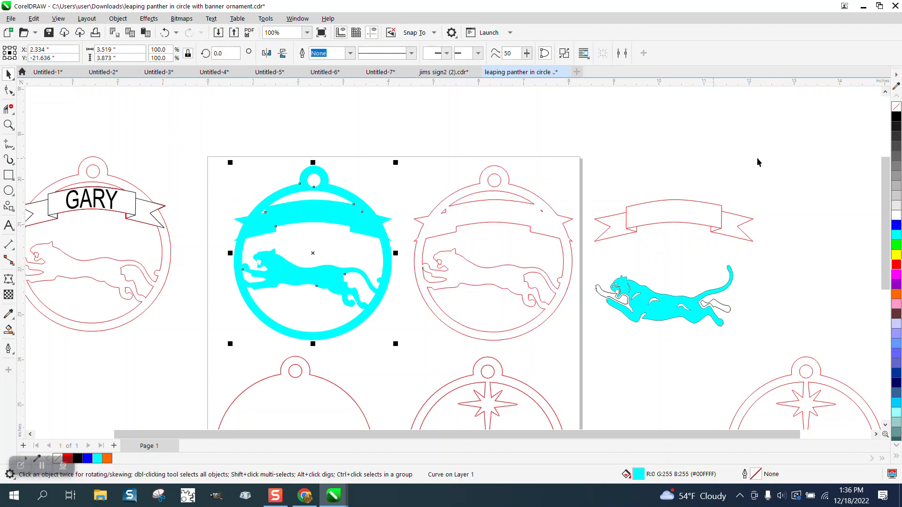
{"action": "left_click", "coordinate": [896, 107]}
{"action": "right_click", "coordinate": [896, 266]}
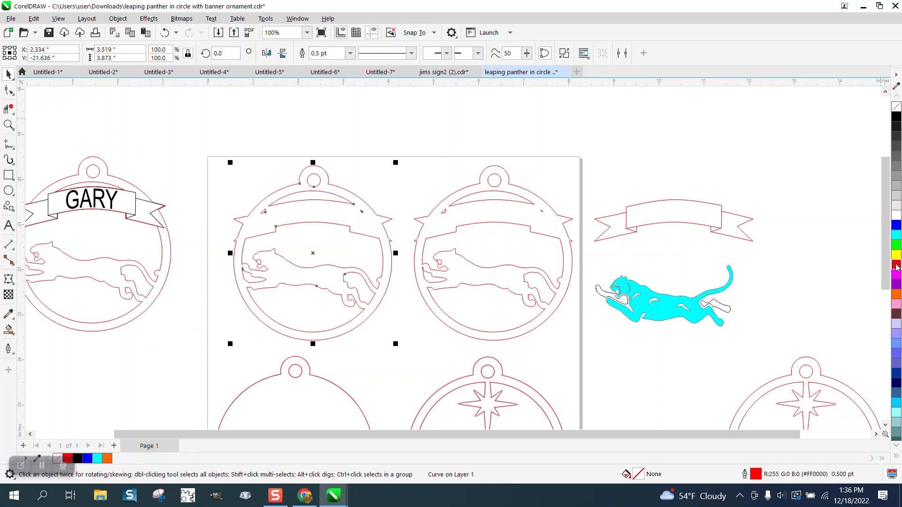
{"action": "left_click", "coordinate": [351, 54]}
{"action": "left_click", "coordinate": [334, 62]}
Delete all the original trimmed line pieces of the right-hand ornament, including its outer ring and banner remnants
{"action": "left_click_drag", "start_coordinate": [415, 139], "coordinate": [548, 297]}
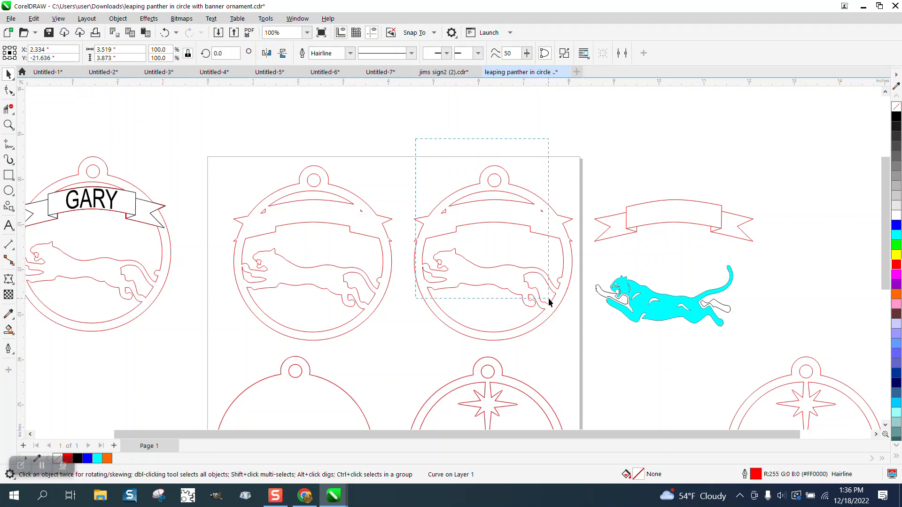
{"action": "left_click_drag", "start_coordinate": [596, 345], "coordinate": [597, 344]}
{"action": "key", "text": "Delete"}
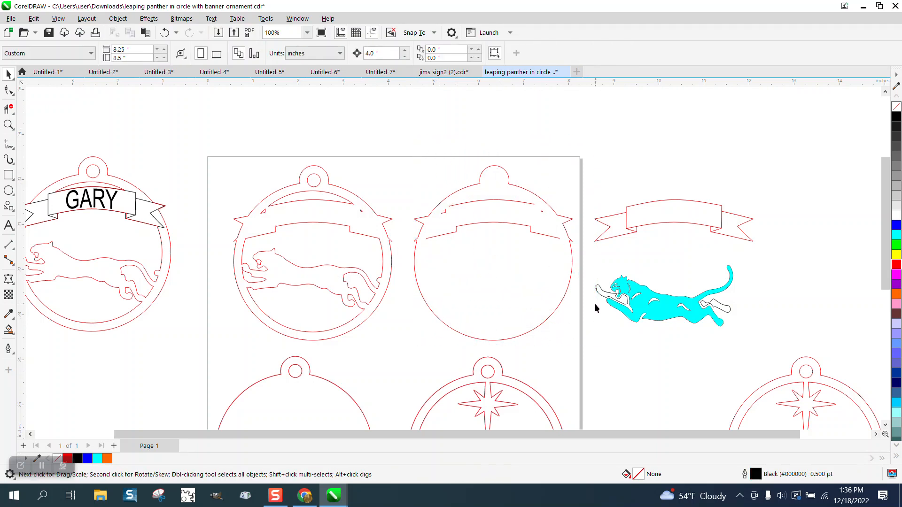
{"action": "left_click", "coordinate": [541, 214]}
{"action": "key", "text": "Delete"}
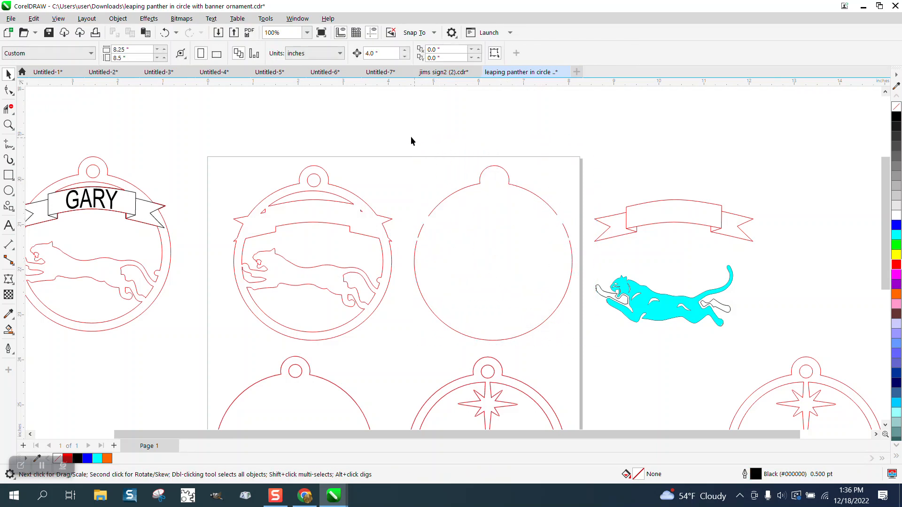
{"action": "left_click_drag", "start_coordinate": [590, 357], "coordinate": [589, 356]}
{"action": "key", "text": "Delete"}
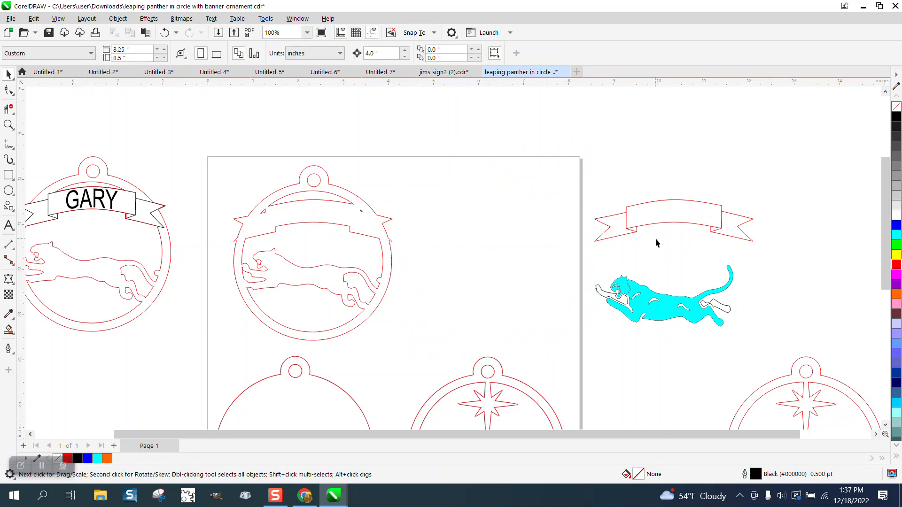
Give the spare red banner copy a black outline 2.0 pt wide
{"action": "left_click", "coordinate": [666, 223]}
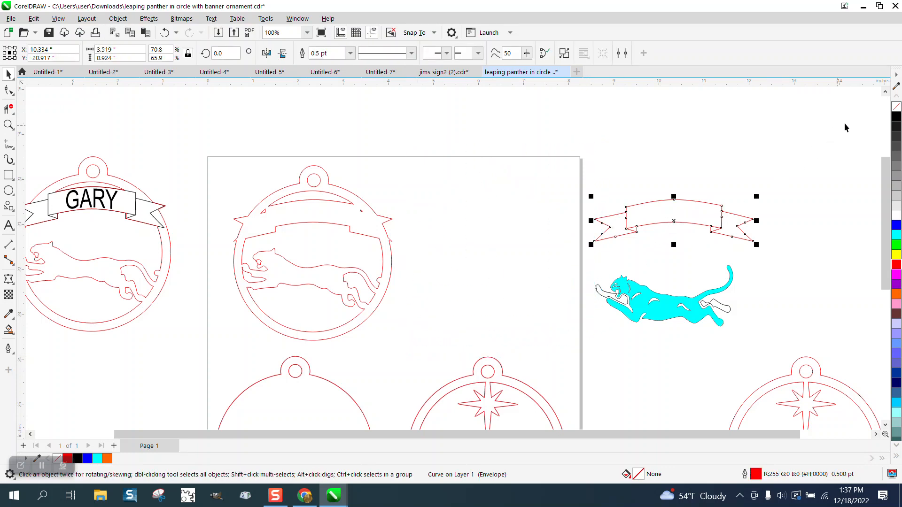
{"action": "right_click", "coordinate": [896, 117]}
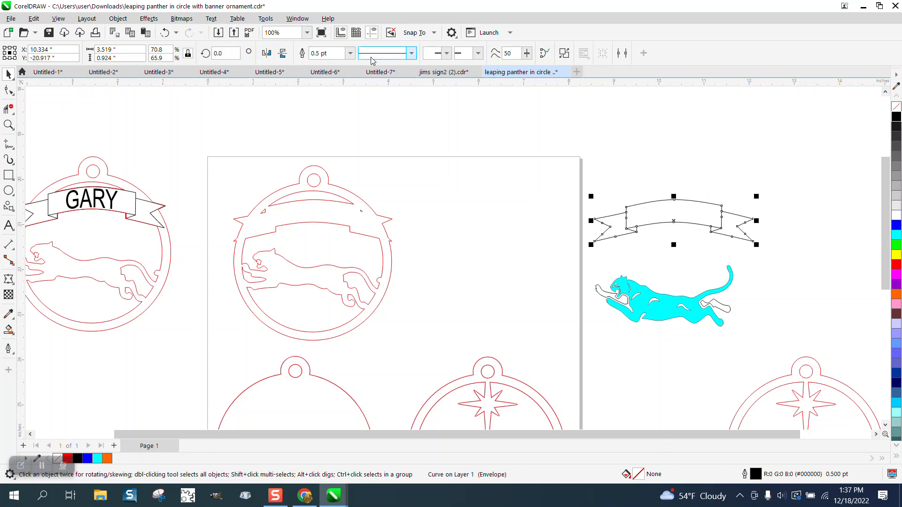
{"action": "left_click", "coordinate": [350, 53]}
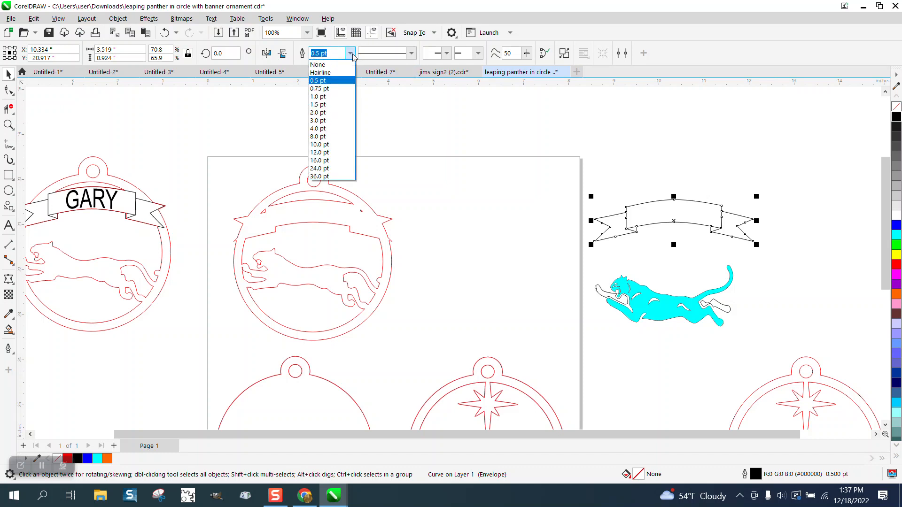
{"action": "left_click", "coordinate": [318, 113]}
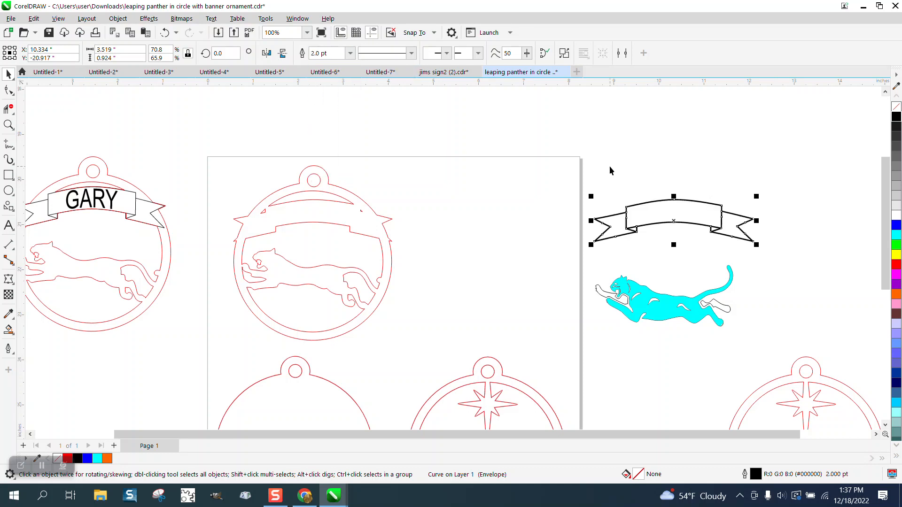
Move the black banner 8 inches left onto the joined ornament and inspect its alignment at the left tail up close
{"action": "key", "text": "Left"}
{"action": "key", "text": "Left"}
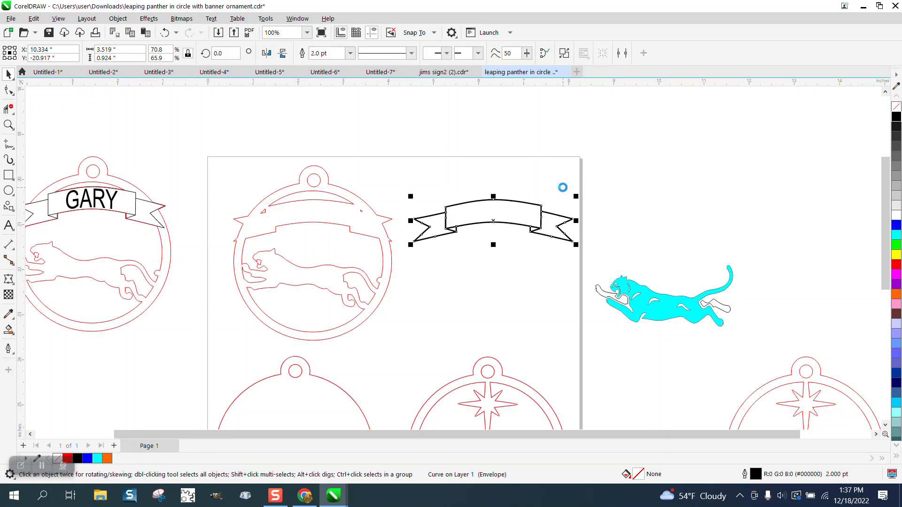
{"action": "left_click", "coordinate": [8, 124]}
{"action": "left_click_drag", "start_coordinate": [198, 195], "coordinate": [464, 309]}
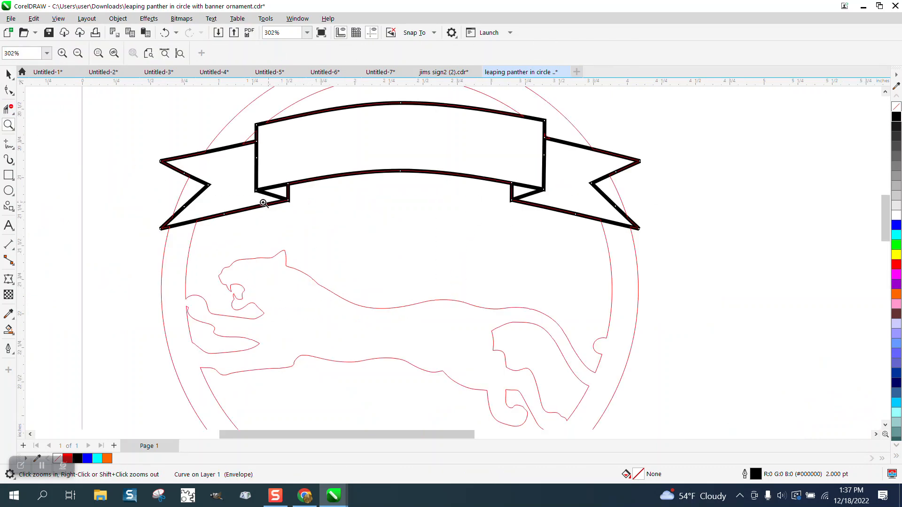
{"action": "left_click_drag", "start_coordinate": [143, 150], "coordinate": [195, 181]}
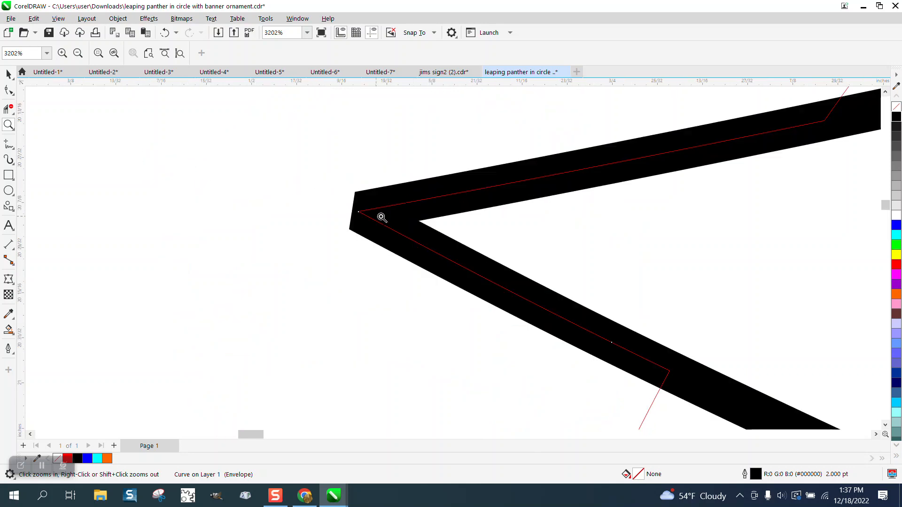
{"action": "scroll", "coordinate": [307, 182], "scroll_direction": "down", "scroll_amount": 2}
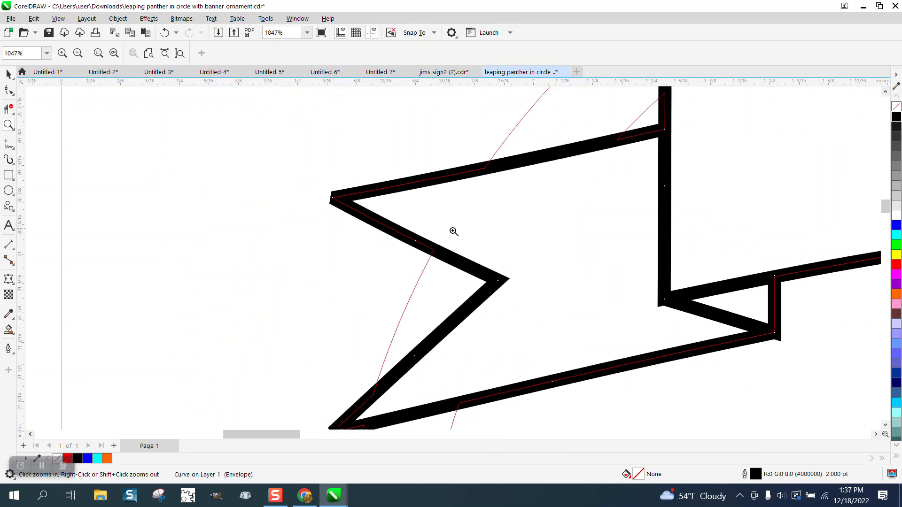
Pull the joined red ornament away from the black banner to check that they are separate, and undo the move
{"action": "scroll", "coordinate": [465, 262], "scroll_direction": "down", "scroll_amount": 2}
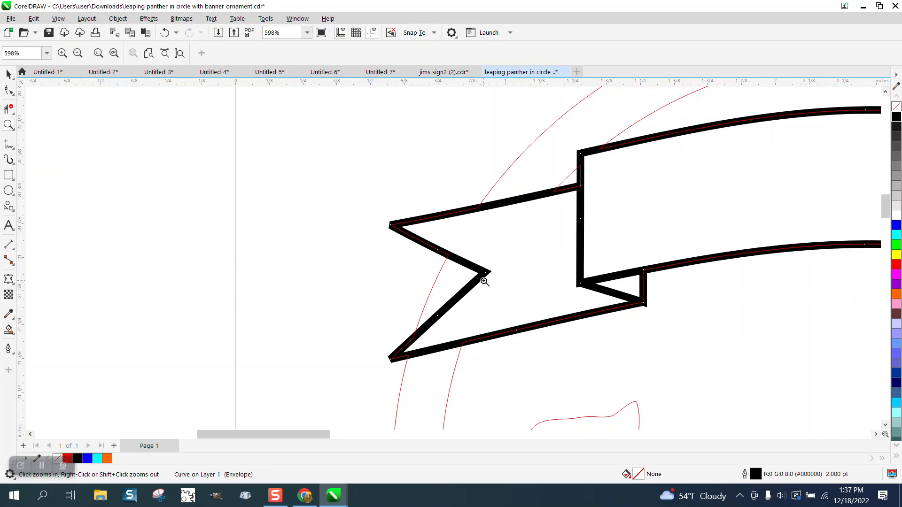
{"action": "scroll", "coordinate": [465, 262], "scroll_direction": "down", "scroll_amount": 4}
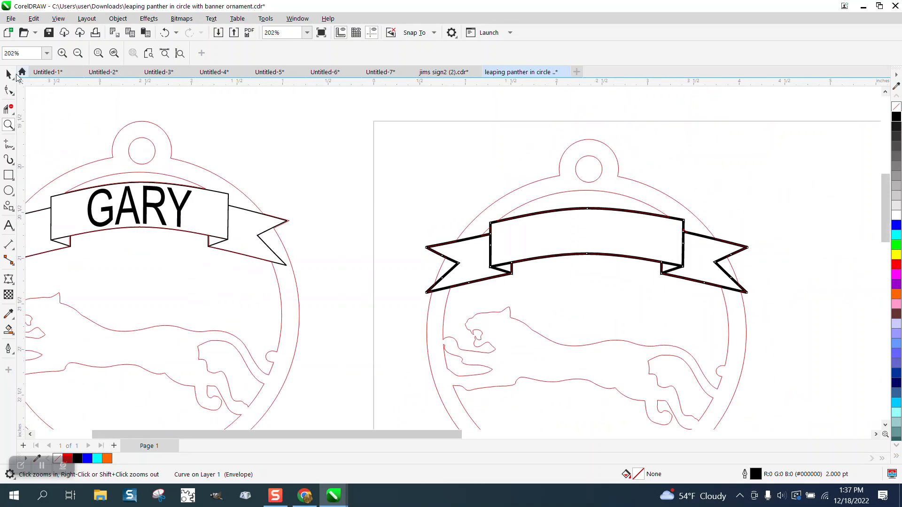
{"action": "left_click", "coordinate": [9, 74]}
{"action": "scroll", "coordinate": [169, 111], "scroll_direction": "down", "scroll_amount": 2}
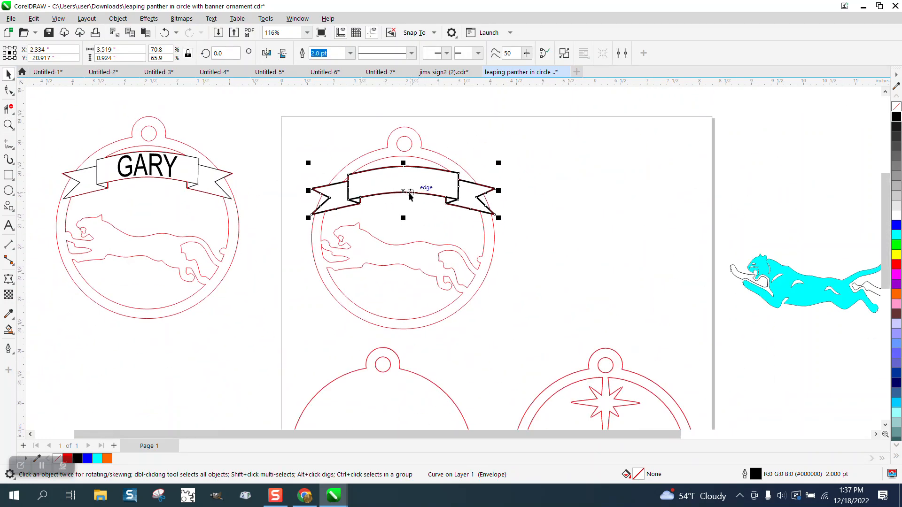
{"action": "left_click_drag", "start_coordinate": [401, 196], "coordinate": [547, 196]}
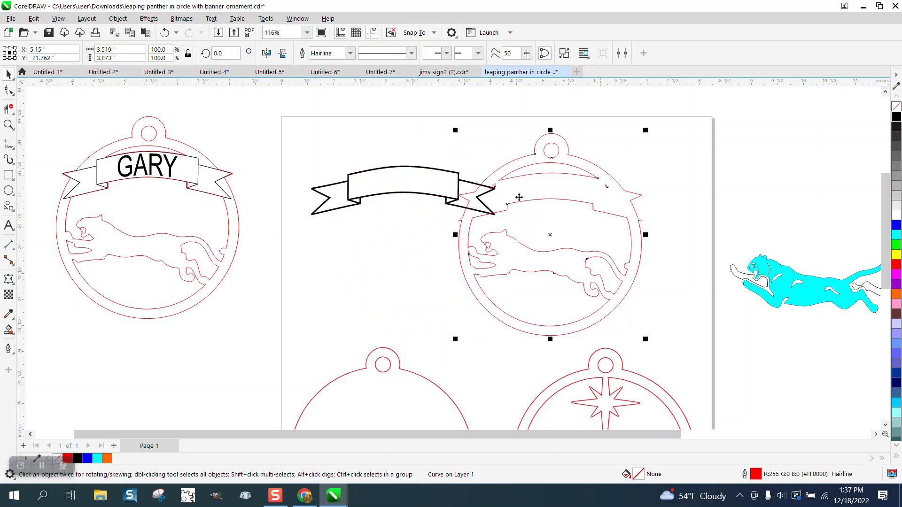
{"action": "left_click", "coordinate": [164, 32]}
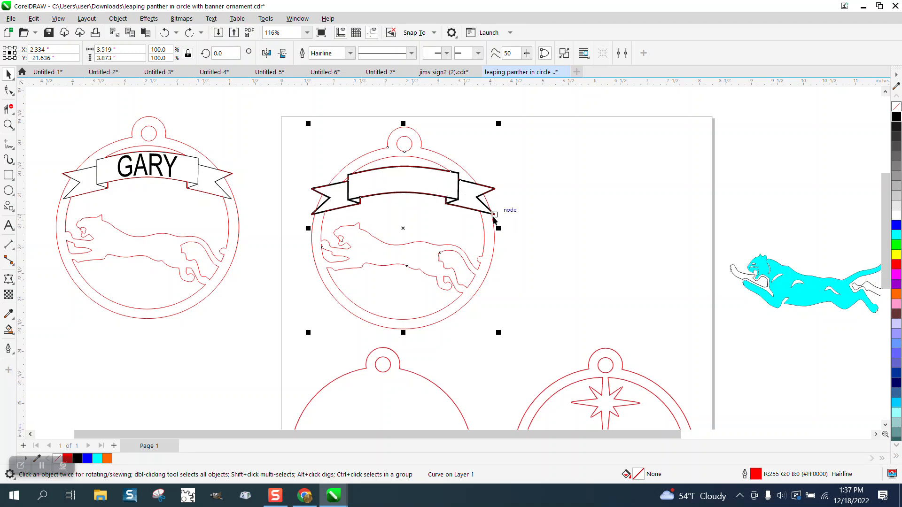
Move the cyan panther artwork to the empty area below the ornament that carries the name
{"action": "scroll", "coordinate": [497, 206], "scroll_direction": "down", "scroll_amount": 2}
{"action": "left_click_drag", "start_coordinate": [612, 220], "coordinate": [737, 277]}
{"action": "left_click_drag", "start_coordinate": [681, 247], "coordinate": [267, 315]}
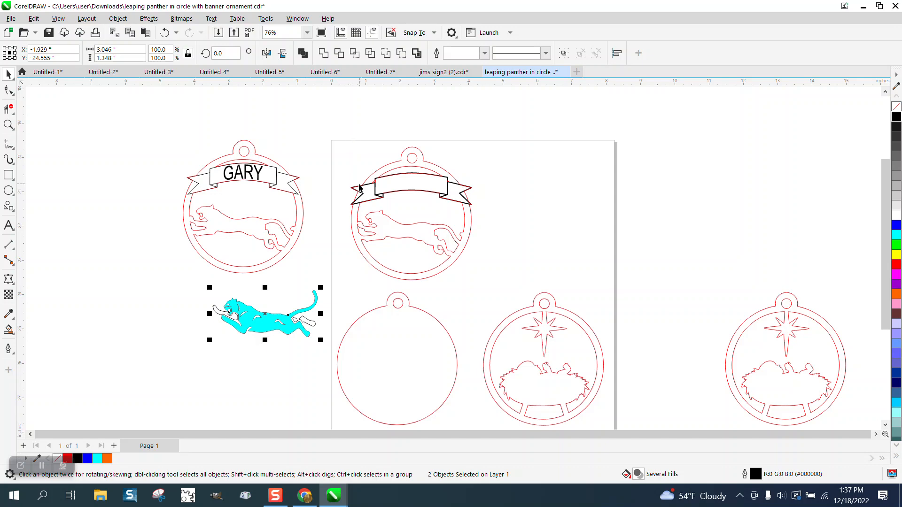
Smart Fill the blank banner's centre panel and move the new shape 4 inches right, giving it no fill and a red outline
{"action": "left_click", "coordinate": [9, 124]}
{"action": "left_click", "coordinate": [250, 187]}
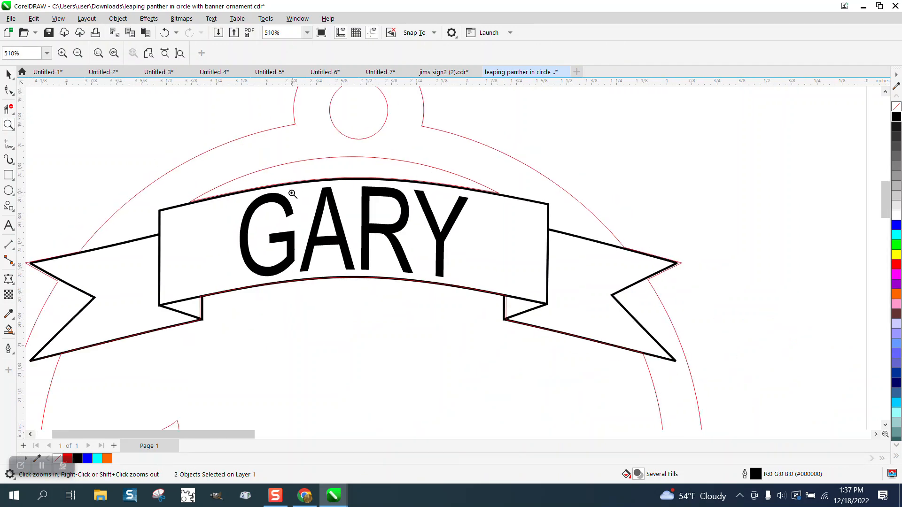
{"action": "scroll", "coordinate": [292, 194], "scroll_direction": "down", "scroll_amount": 3}
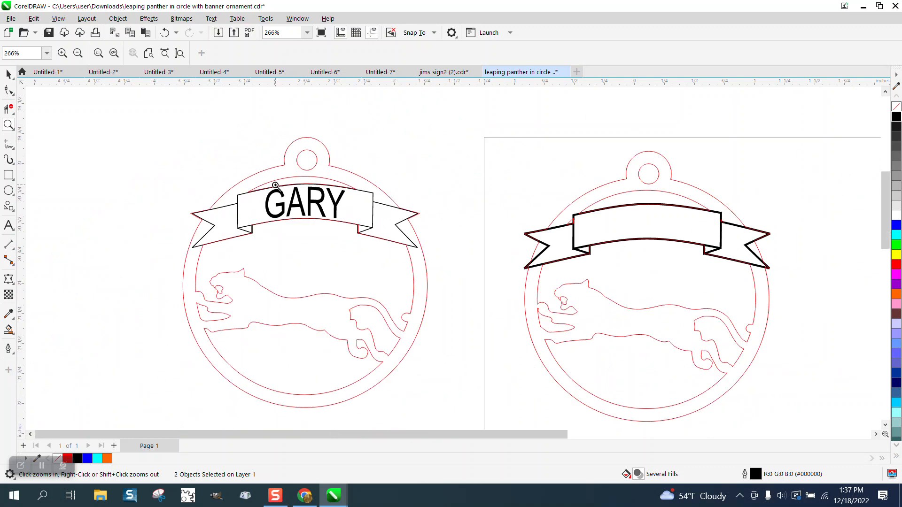
{"action": "left_click", "coordinate": [10, 330]}
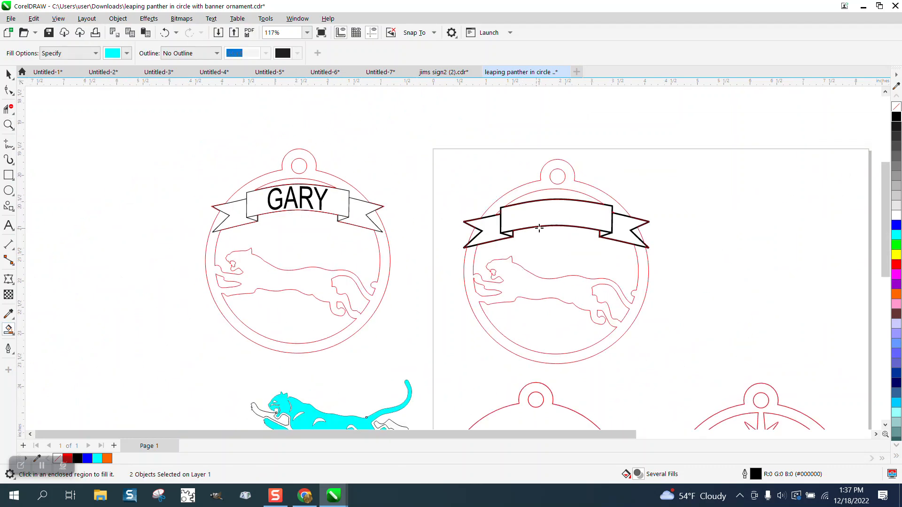
{"action": "left_click", "coordinate": [552, 218]}
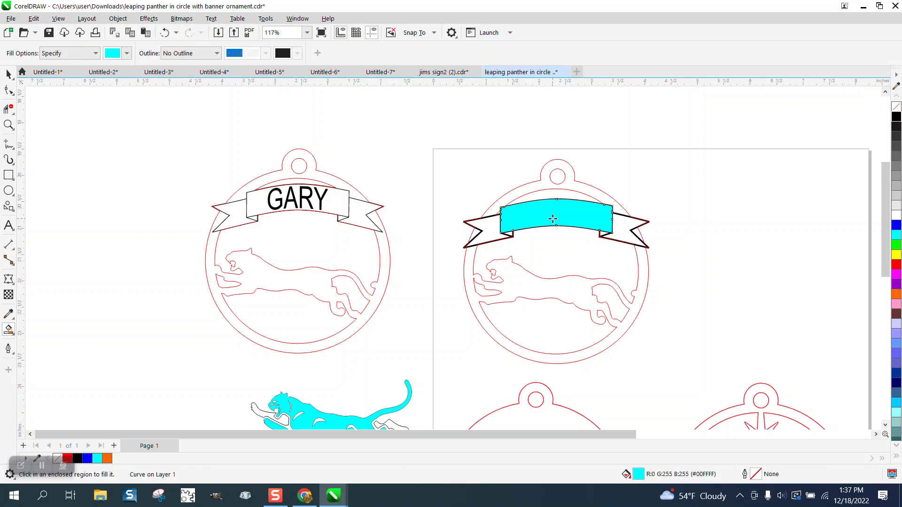
{"action": "key", "text": "Right"}
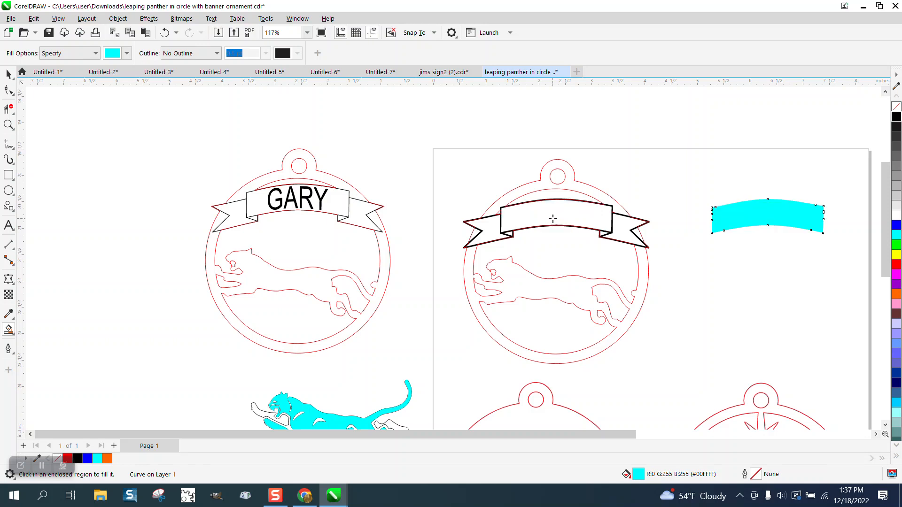
{"action": "left_click", "coordinate": [896, 108]}
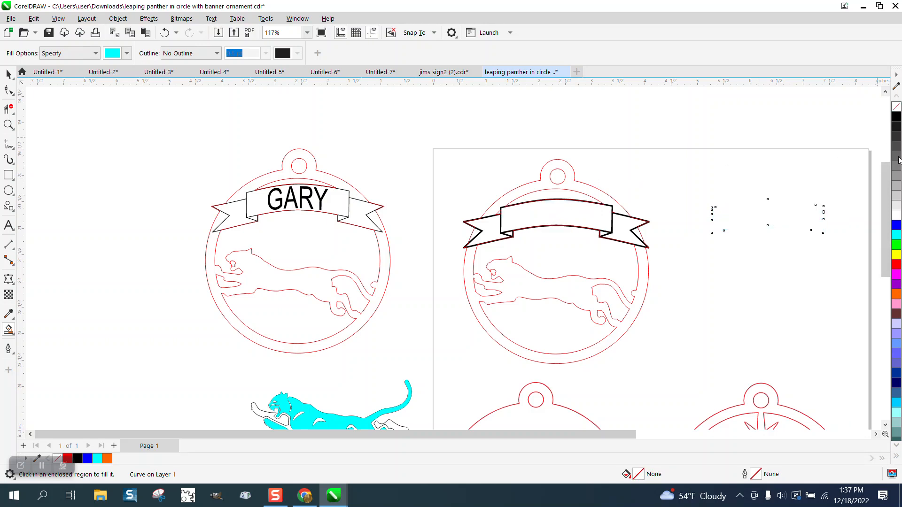
{"action": "right_click", "coordinate": [897, 265]}
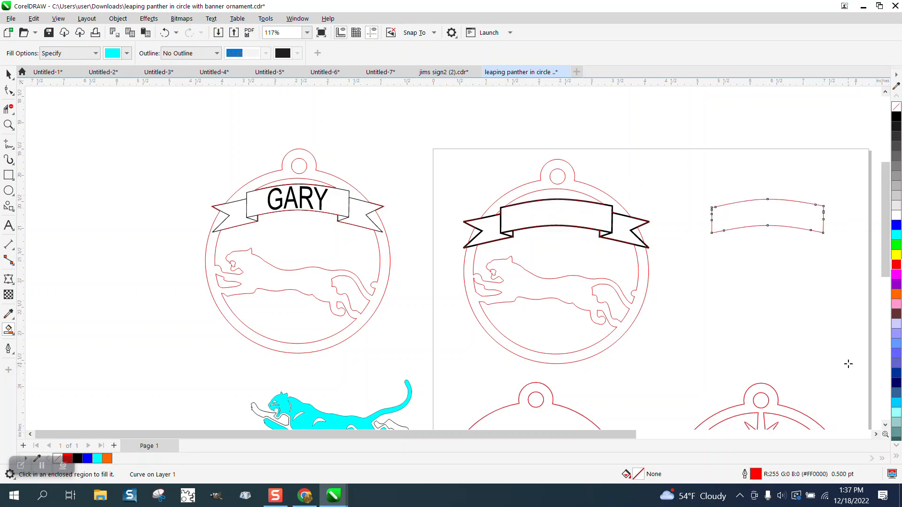
Apply a one-step inside contour with a 0.03 inch offset to the red panel shape
{"action": "left_click", "coordinate": [148, 19]}
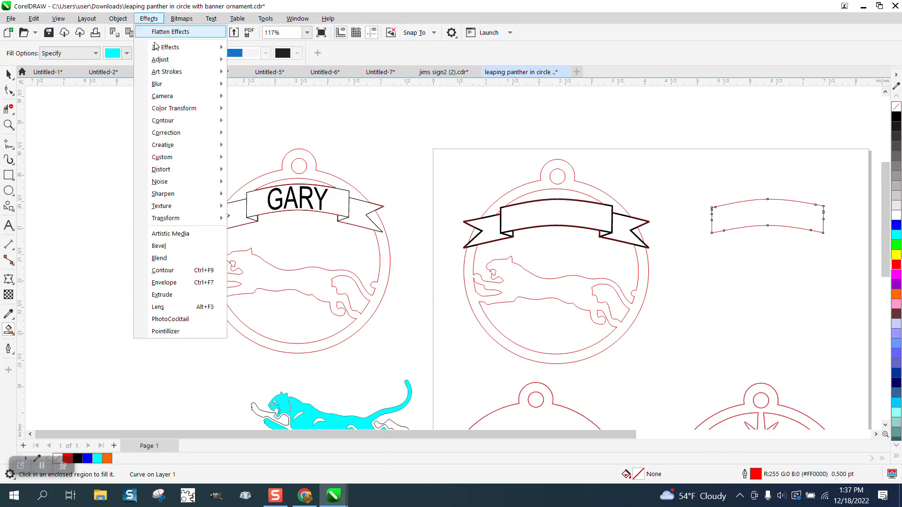
{"action": "left_click", "coordinate": [162, 271]}
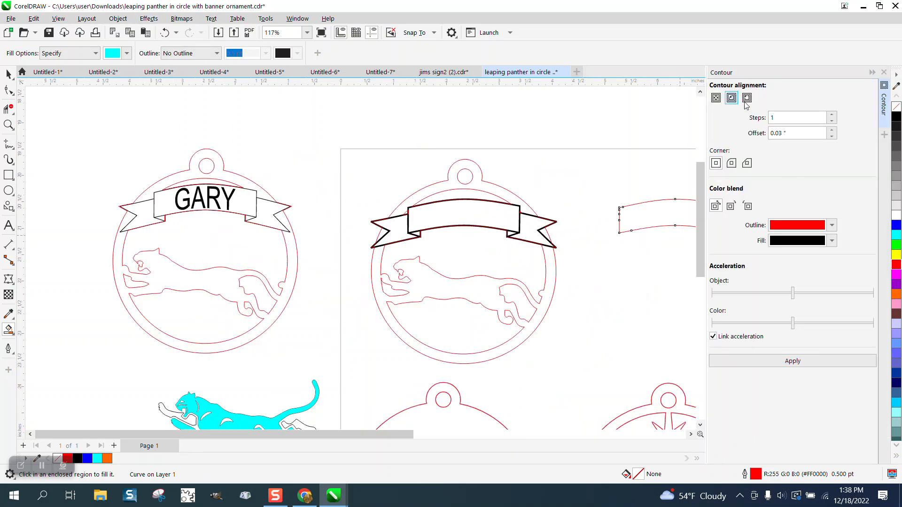
{"action": "left_click", "coordinate": [804, 359]}
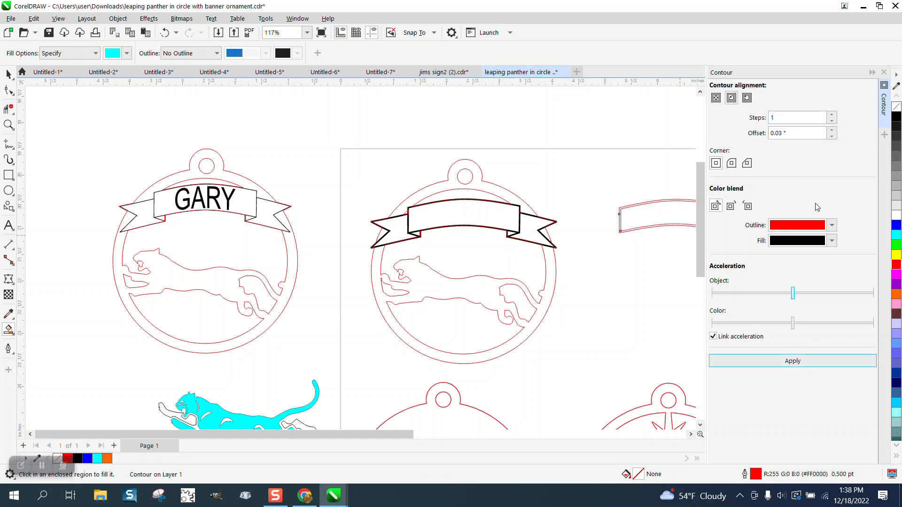
{"action": "left_click", "coordinate": [884, 72]}
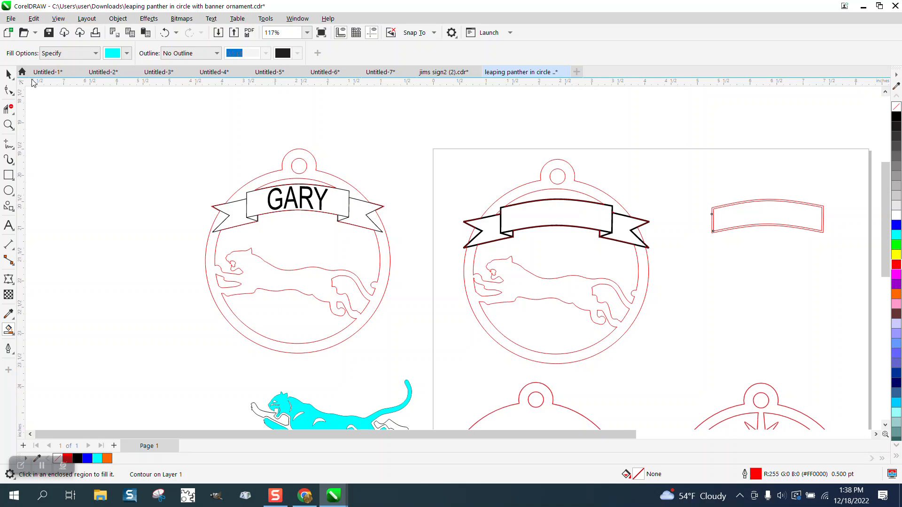
Break the contour apart from the original red panel outline
{"action": "left_click", "coordinate": [8, 73]}
{"action": "left_click_drag", "start_coordinate": [701, 174], "coordinate": [856, 293]}
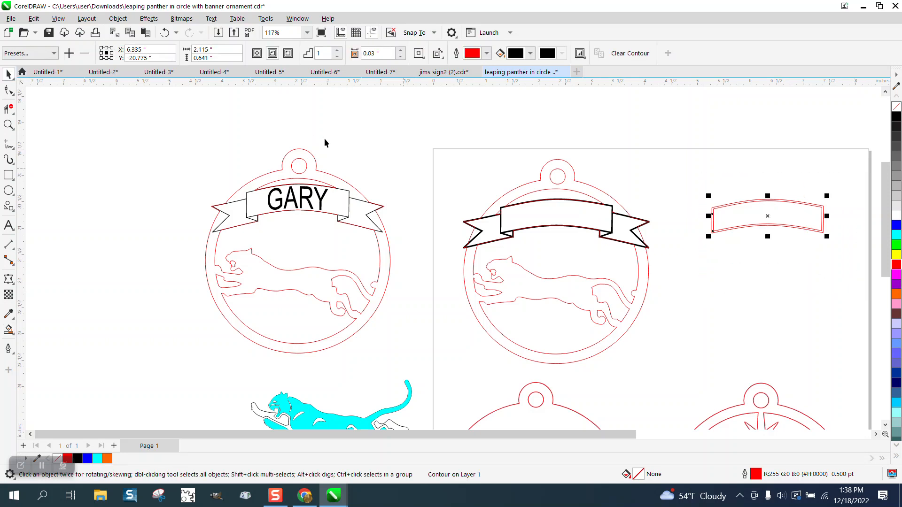
{"action": "left_click", "coordinate": [121, 24]}
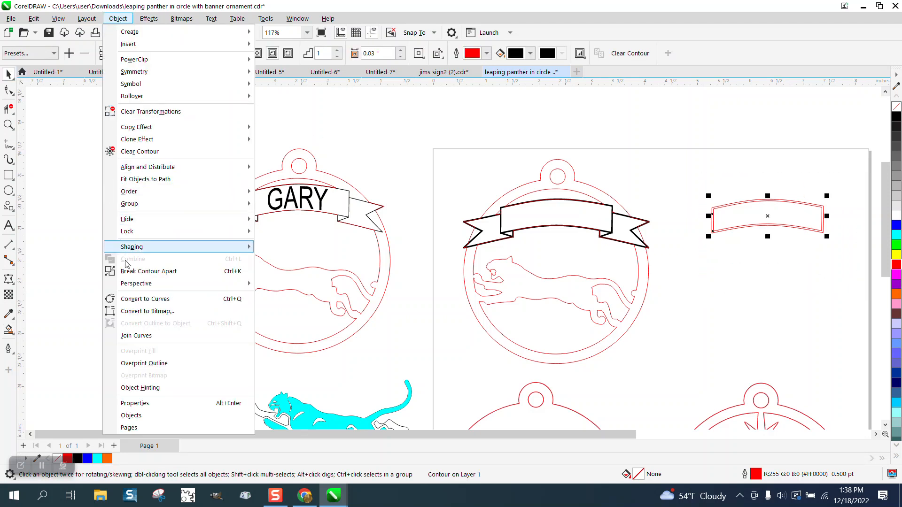
{"action": "left_click", "coordinate": [133, 272]}
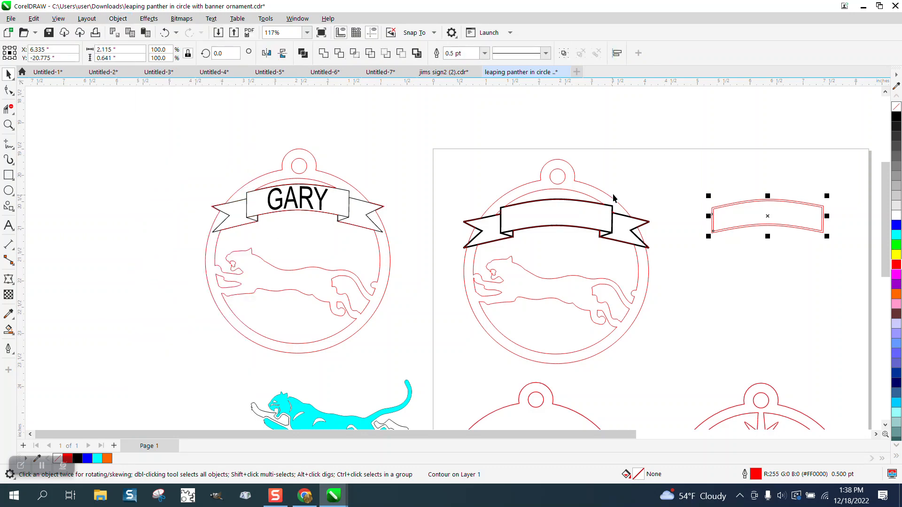
Delete the outer panel outline, moving the inner contour 4 inches up out of the way and back down to its original place
{"action": "left_click", "coordinate": [748, 210]}
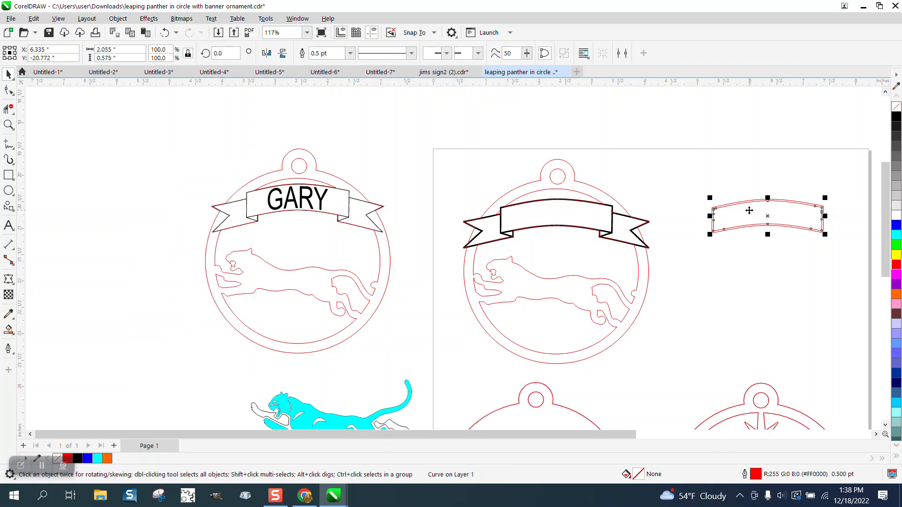
{"action": "key", "text": "Up"}
{"action": "left_click", "coordinate": [764, 225]}
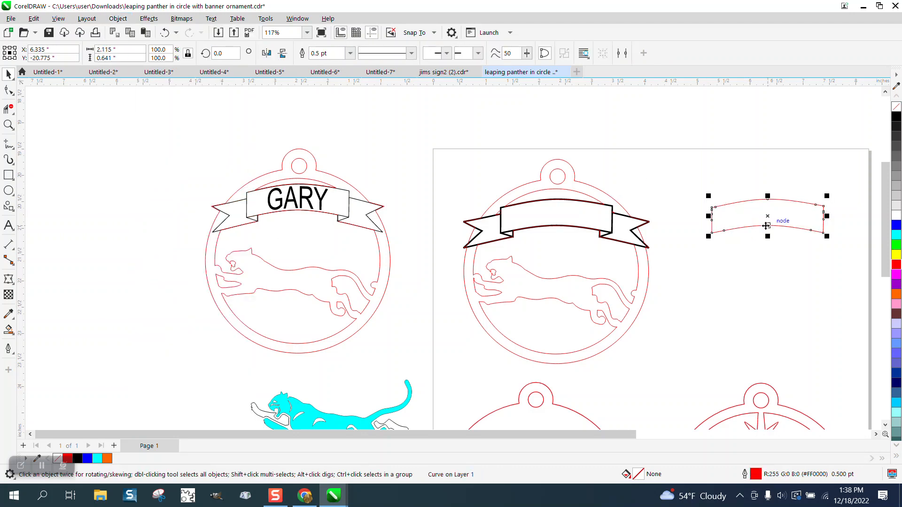
{"action": "key", "text": "Escape"}
{"action": "scroll", "coordinate": [766, 226], "scroll_direction": "down", "scroll_amount": 3}
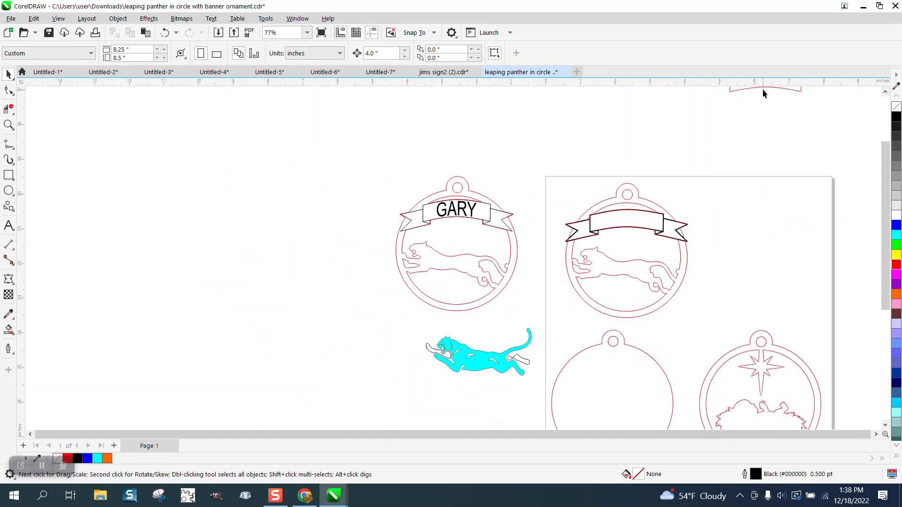
{"action": "left_click", "coordinate": [788, 94]}
{"action": "key", "text": "Down"}
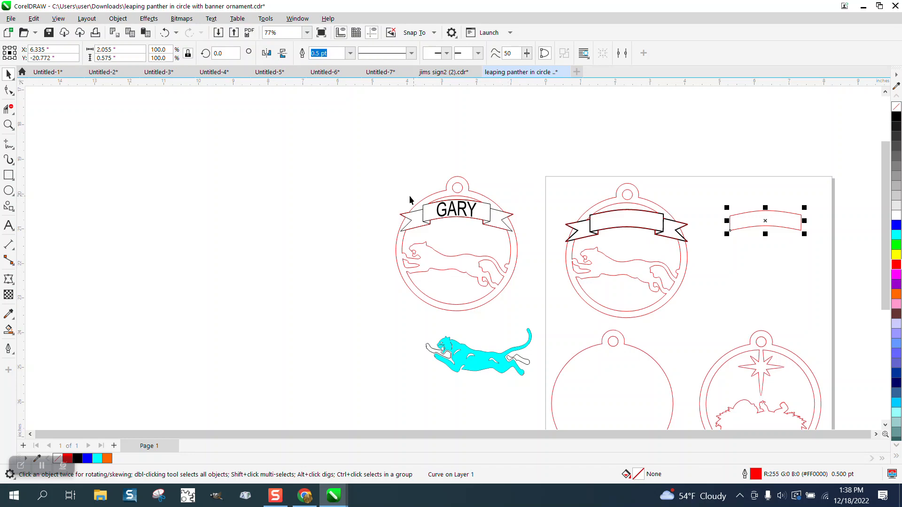
Set the inner red panel's outline width to Hairline
{"action": "scroll", "coordinate": [410, 199], "scroll_direction": "down", "scroll_amount": 1}
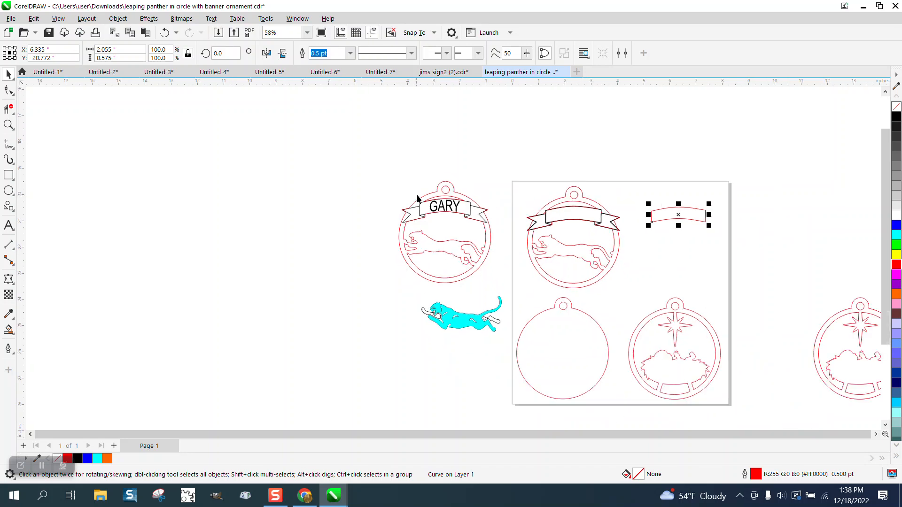
{"action": "left_click", "coordinate": [8, 125]}
{"action": "left_click_drag", "start_coordinate": [635, 190], "coordinate": [748, 264]}
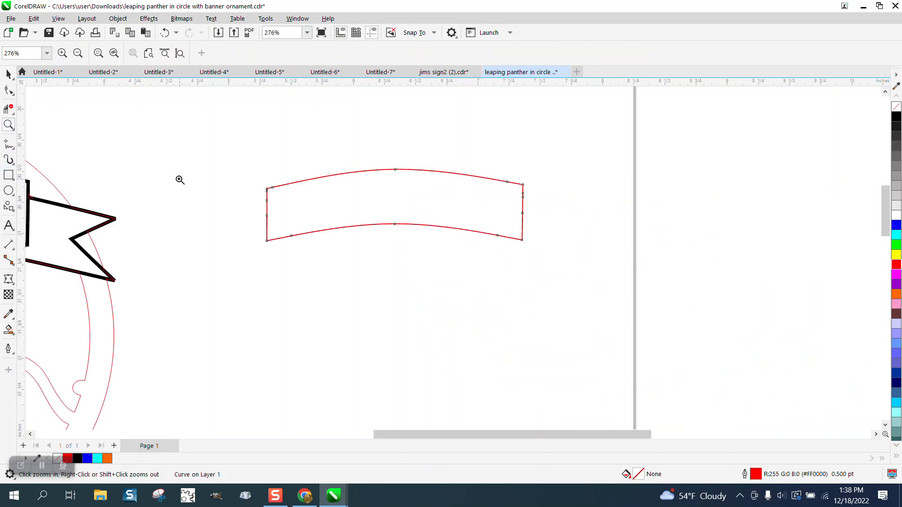
{"action": "key", "text": "space"}
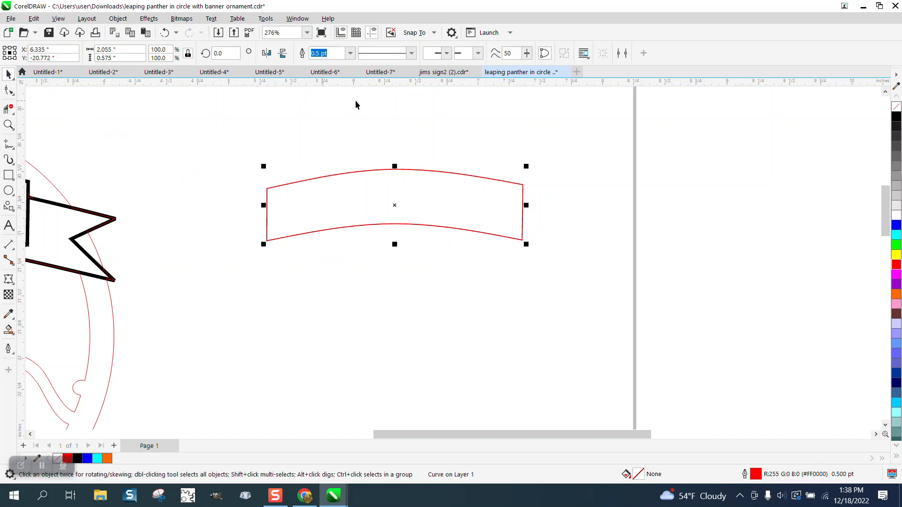
{"action": "left_click", "coordinate": [350, 53]}
{"action": "left_click", "coordinate": [329, 67]}
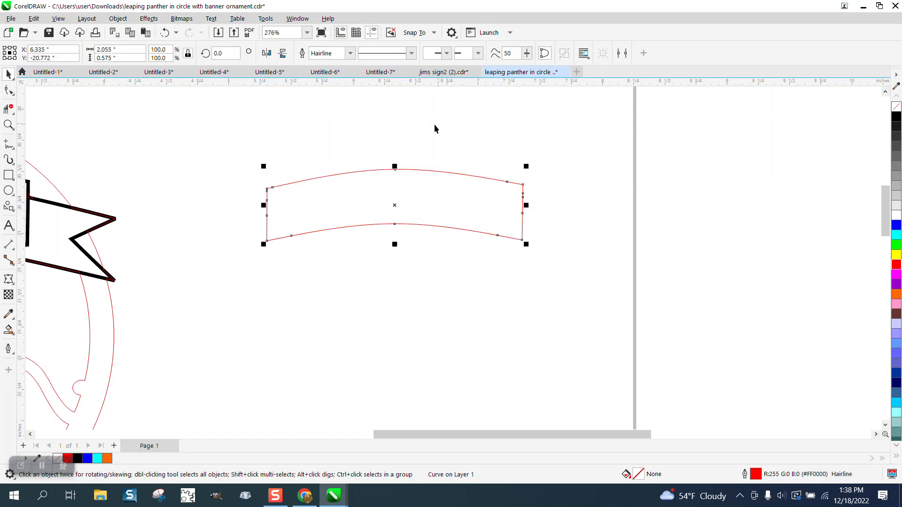
Add the name as Arial text enlarged to about 31.6 pt and place it inside the red panel
{"action": "scroll", "coordinate": [434, 129], "scroll_direction": "down", "scroll_amount": 2}
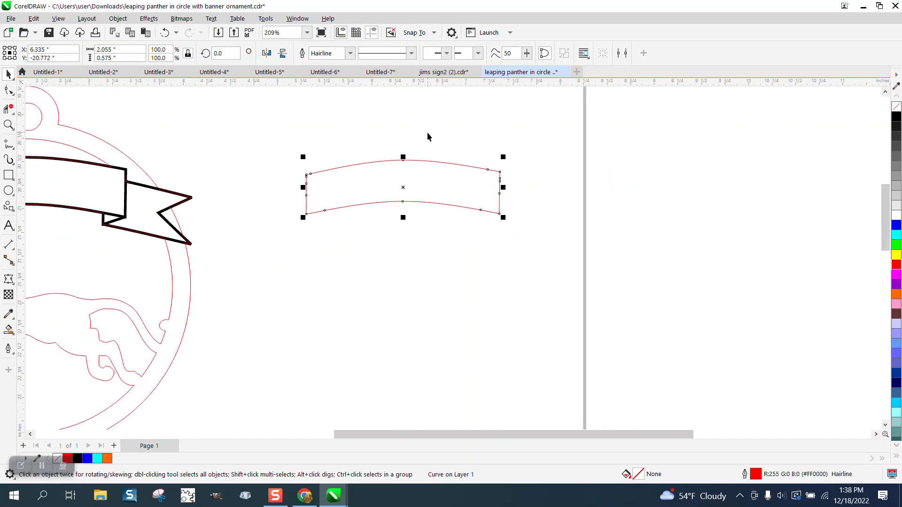
{"action": "scroll", "coordinate": [427, 136], "scroll_direction": "down", "scroll_amount": 1}
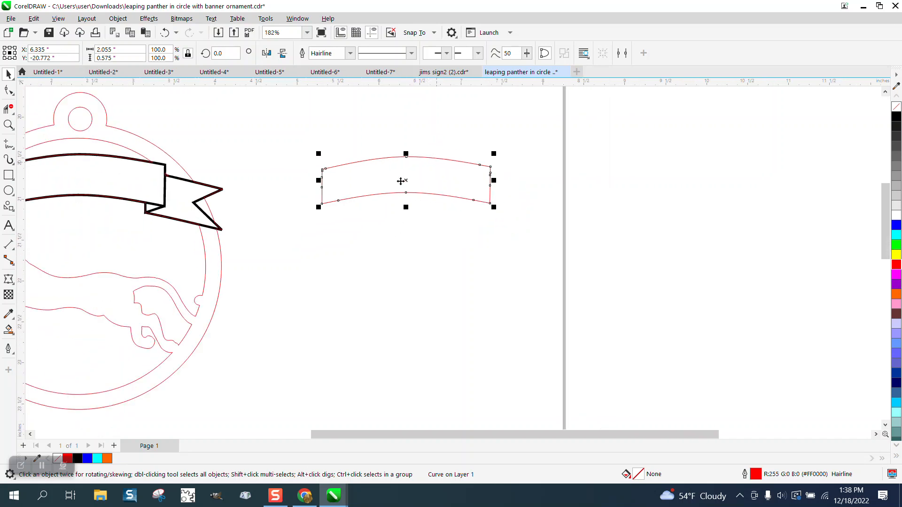
{"action": "left_click", "coordinate": [8, 225]}
{"action": "left_click", "coordinate": [332, 263]}
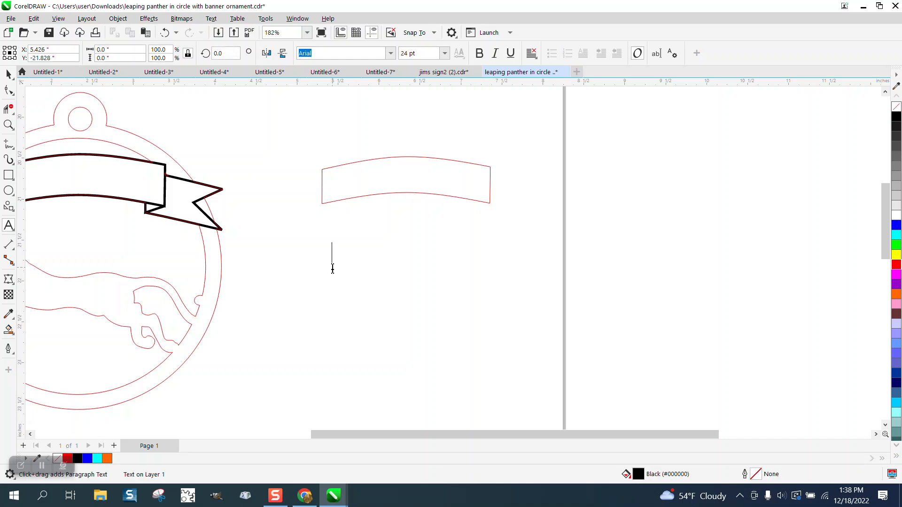
{"action": "type", "text": "GARY"}
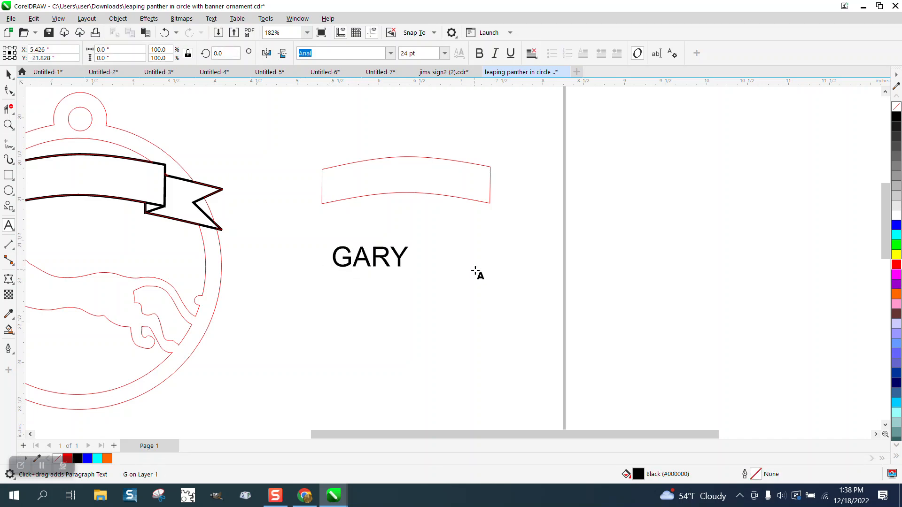
{"action": "left_click_drag", "start_coordinate": [412, 277], "coordinate": [436, 284]}
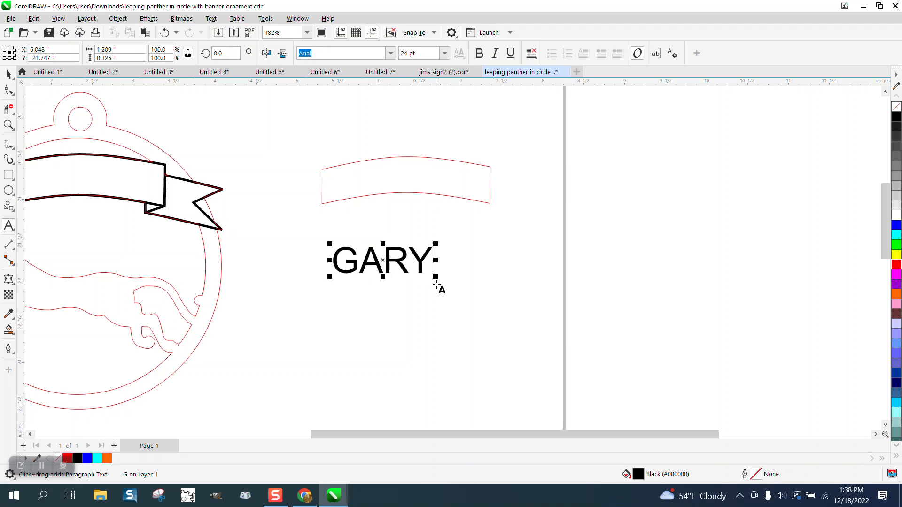
{"action": "left_click_drag", "start_coordinate": [383, 259], "coordinate": [411, 176]}
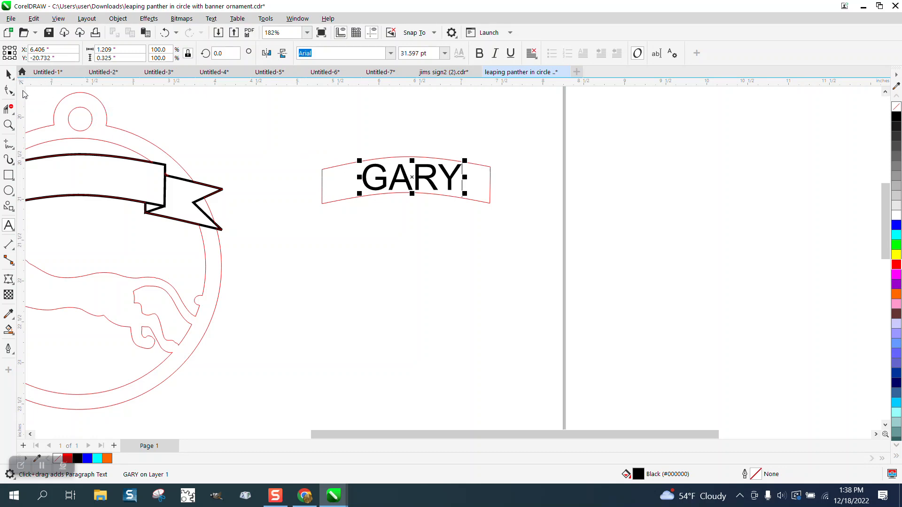
Place a vertical guideline at the red panel's left edge and centre the name horizontally and vertically in the panel
{"action": "left_click_drag", "start_coordinate": [22, 94], "coordinate": [322, 173]}
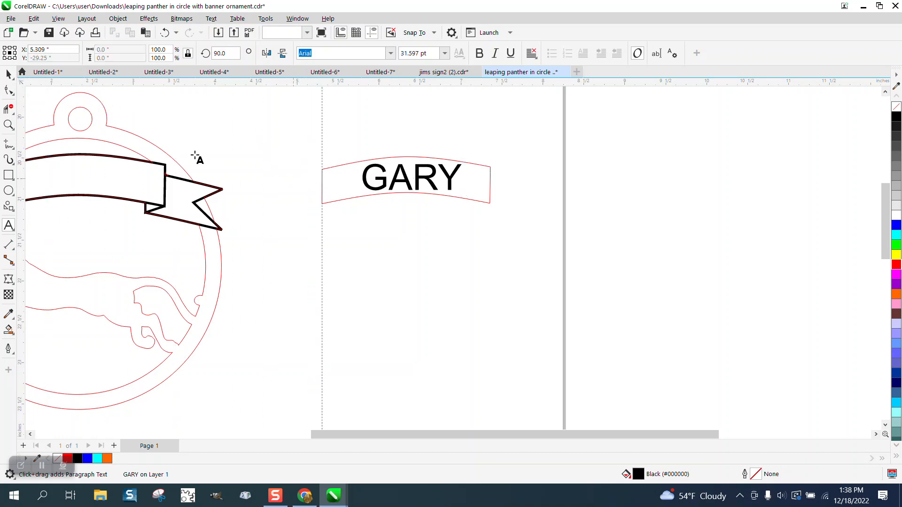
{"action": "left_click", "coordinate": [8, 74]}
{"action": "left_click_drag", "start_coordinate": [299, 122], "coordinate": [529, 245]}
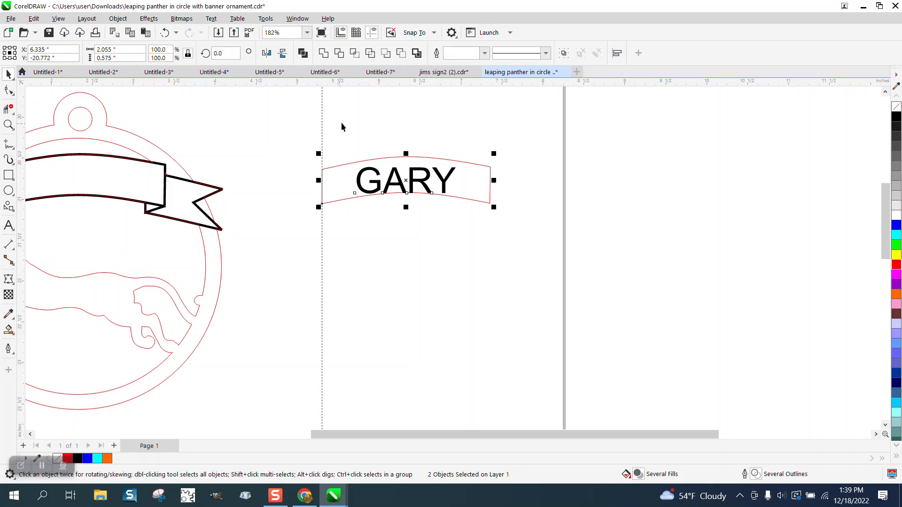
{"action": "left_click", "coordinate": [407, 122]}
Apply the Envelope tool to the name and delete the middle nodes on the envelope's left and right sides
{"action": "left_click", "coordinate": [427, 174]}
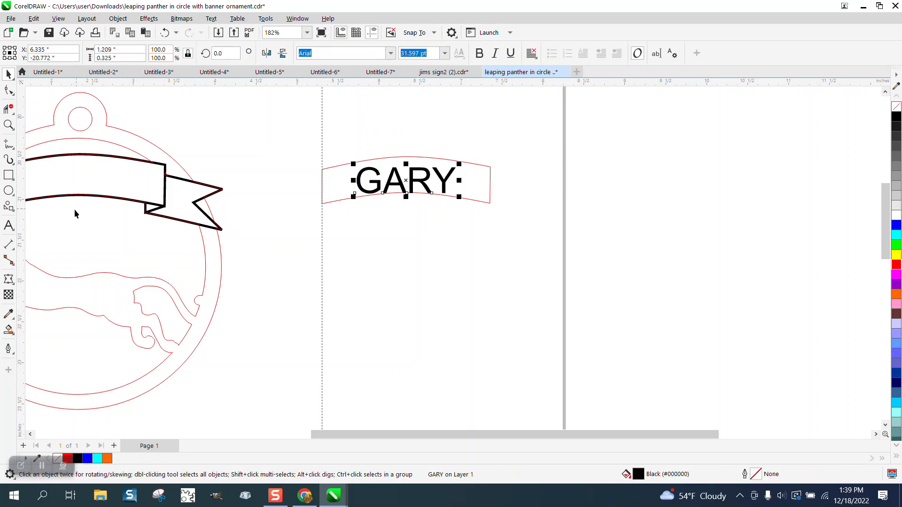
{"action": "left_click", "coordinate": [15, 286]}
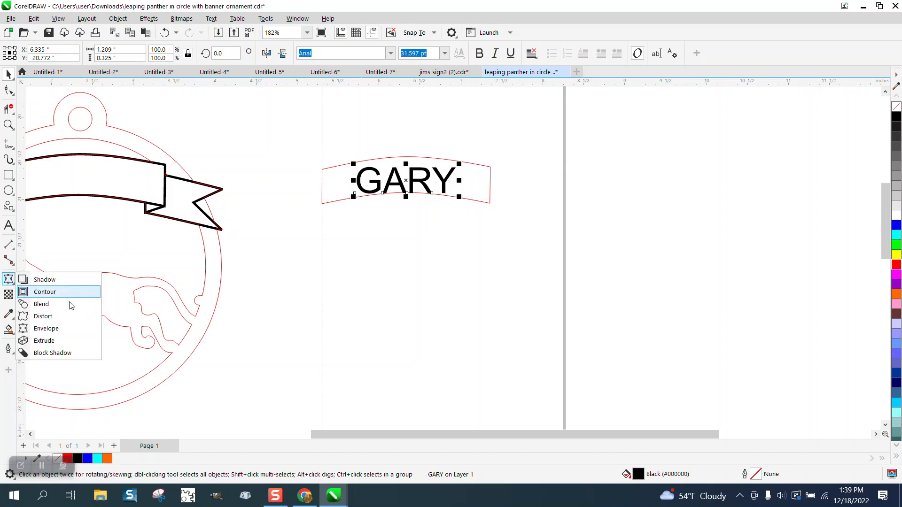
{"action": "left_click", "coordinate": [57, 328]}
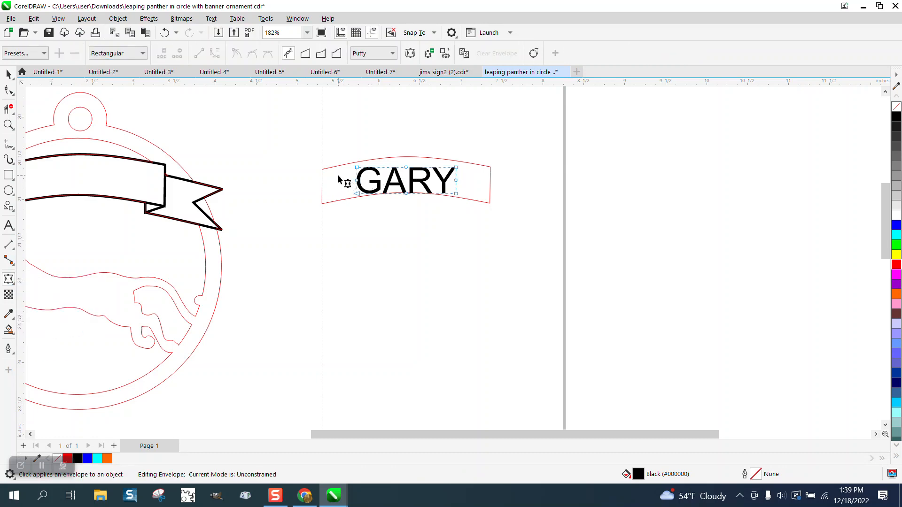
{"action": "left_click_drag", "start_coordinate": [339, 175], "coordinate": [479, 188]}
{"action": "key", "text": "Delete"}
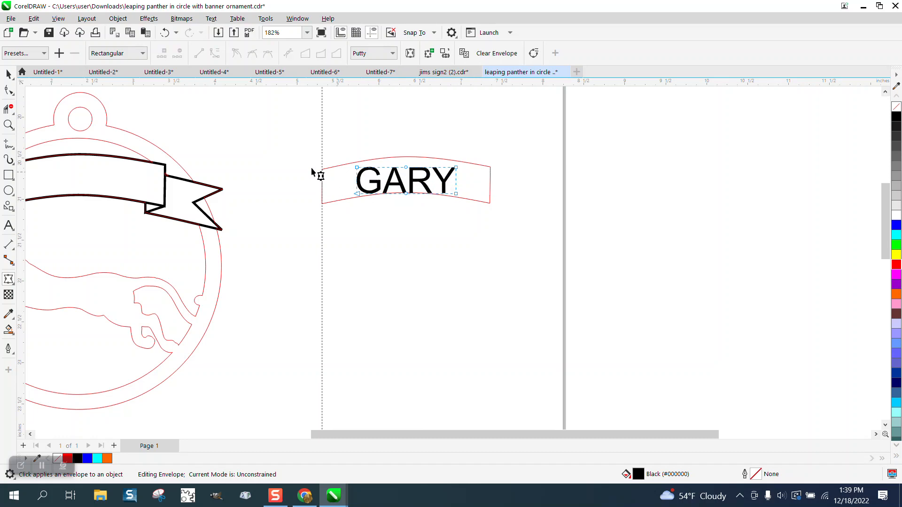
Fit the envelope's upper edge to the red panel's upper curve by adjusting its centre node, corner nodes and curve handles
{"action": "left_click", "coordinate": [8, 109]}
{"action": "left_click_drag", "start_coordinate": [275, 113], "coordinate": [256, 156]}
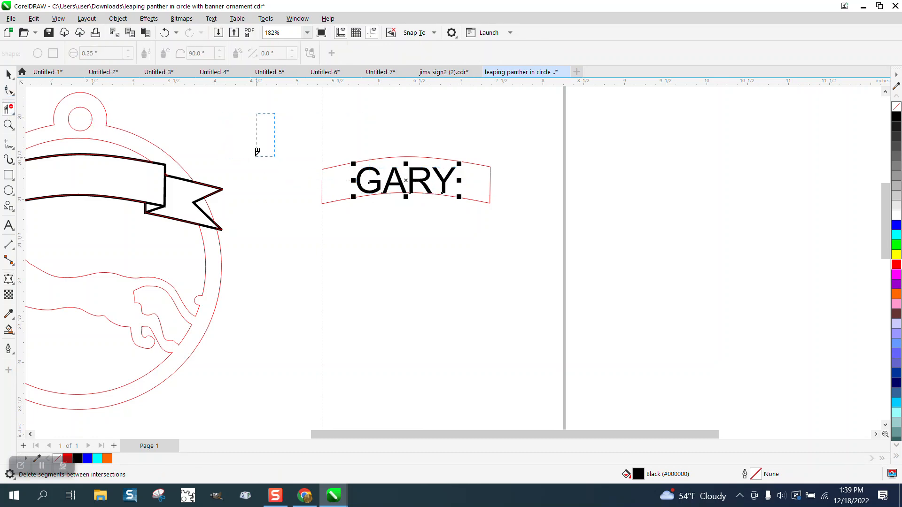
{"action": "left_click", "coordinate": [8, 124]}
{"action": "left_click_drag", "start_coordinate": [298, 135], "coordinate": [562, 252]}
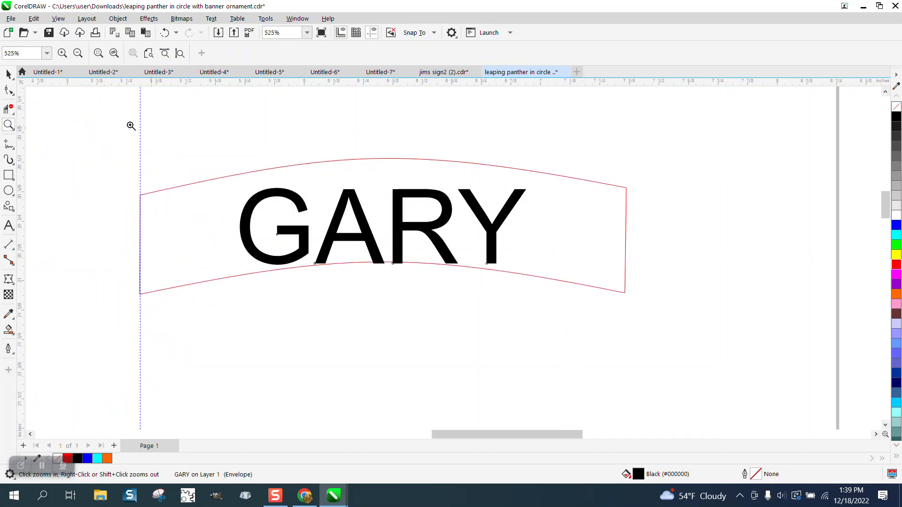
{"action": "left_click", "coordinate": [7, 89]}
{"action": "left_click", "coordinate": [8, 75]}
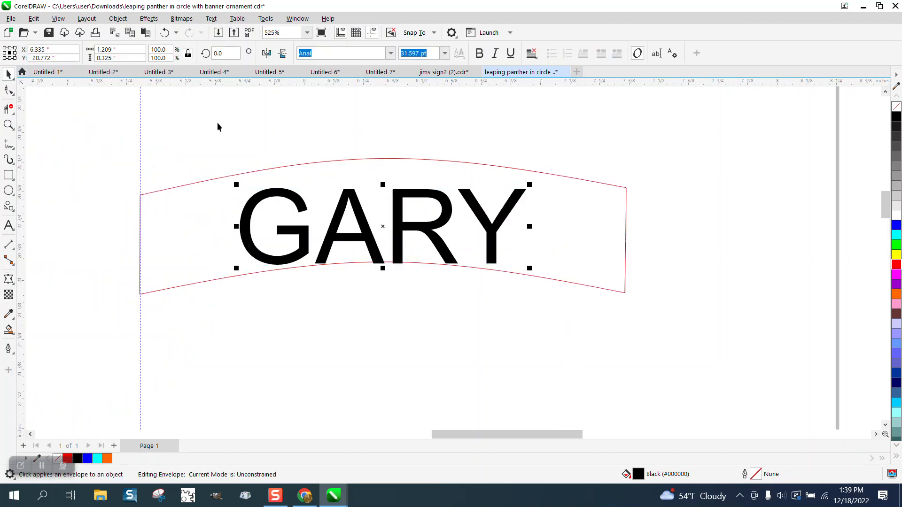
{"action": "left_click", "coordinate": [8, 90]}
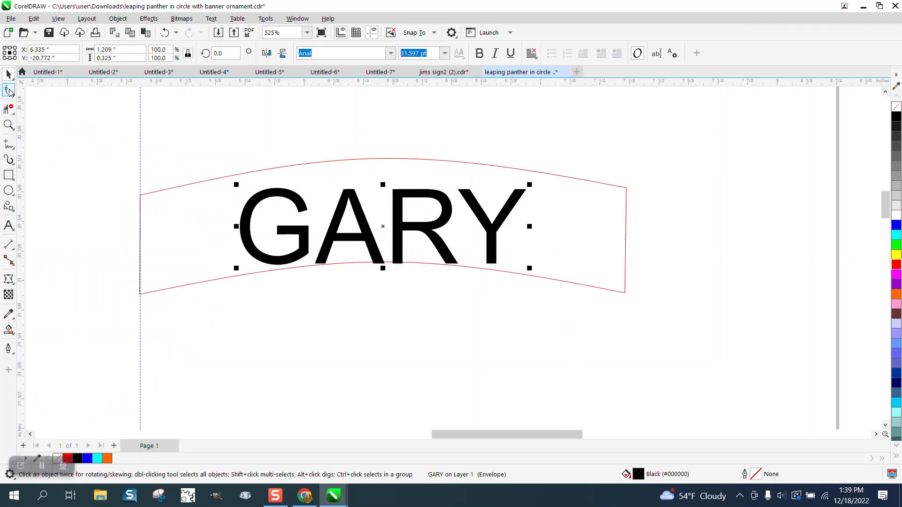
{"action": "left_click", "coordinate": [382, 188]}
{"action": "left_click_drag", "start_coordinate": [383, 188], "coordinate": [383, 158]}
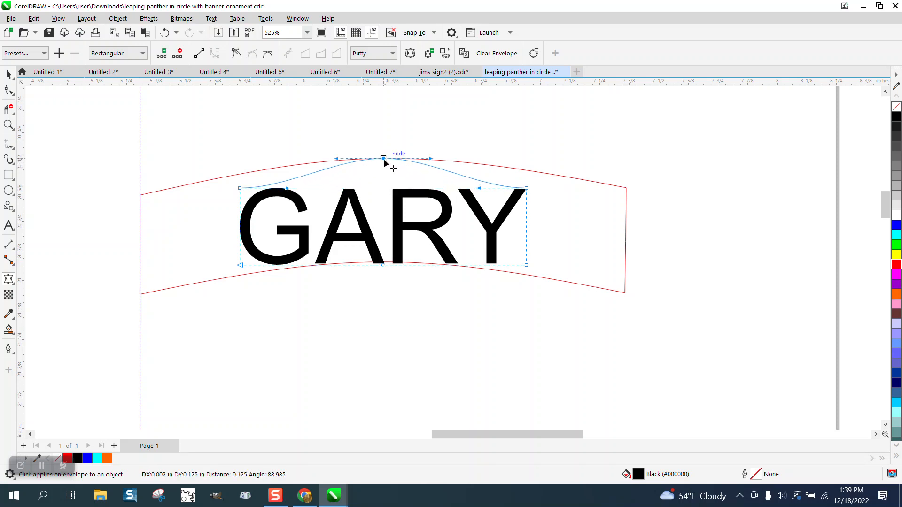
{"action": "left_click", "coordinate": [526, 188]}
{"action": "left_click_drag", "start_coordinate": [527, 188], "coordinate": [488, 170]}
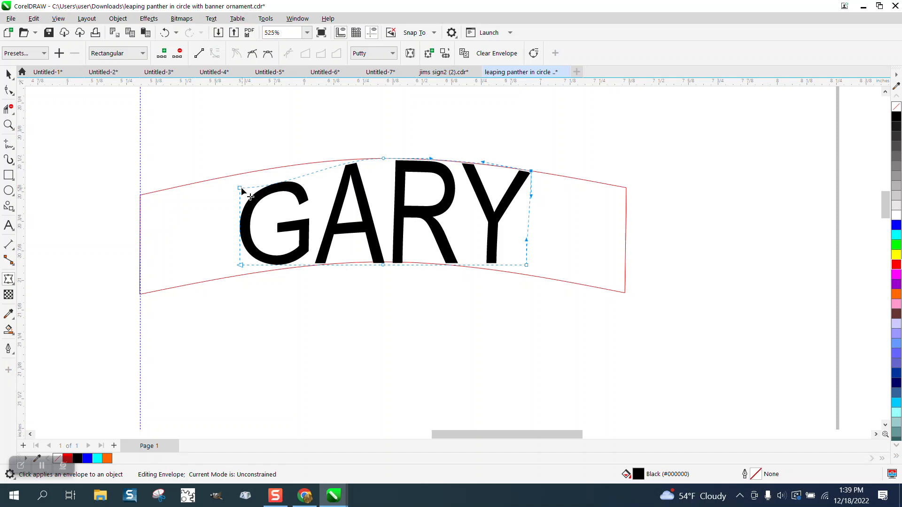
{"action": "left_click", "coordinate": [240, 187]}
{"action": "left_click_drag", "start_coordinate": [240, 187], "coordinate": [286, 167]}
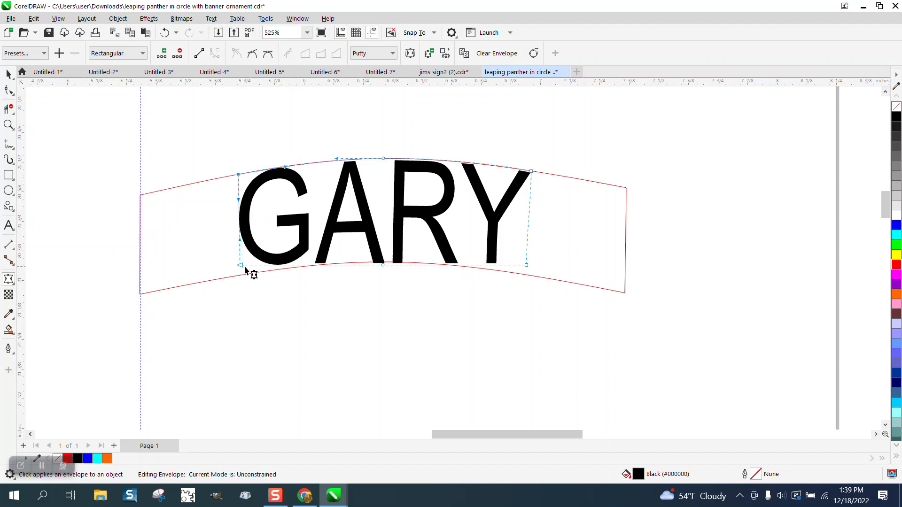
Fit the envelope's lower edge to the red panel's lower curve by adjusting its corner nodes, centre node and handles
{"action": "left_click_drag", "start_coordinate": [241, 266], "coordinate": [283, 271]}
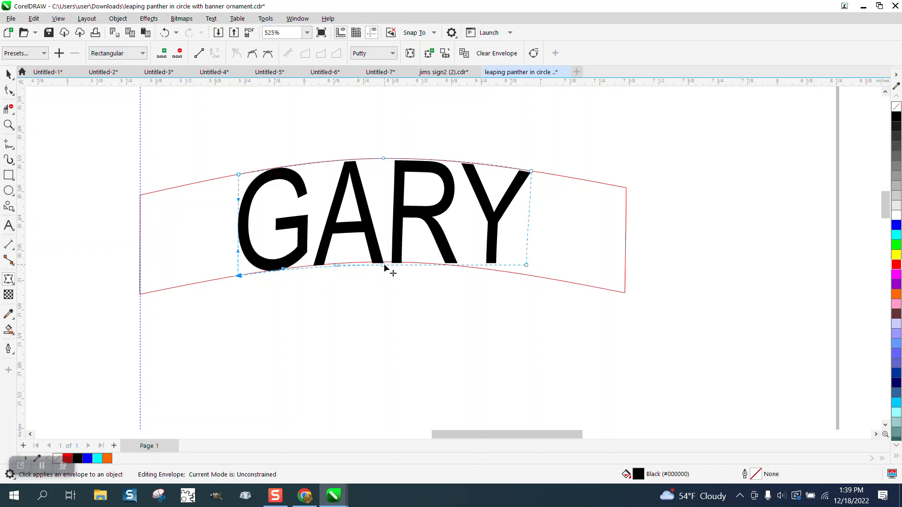
{"action": "left_click_drag", "start_coordinate": [385, 267], "coordinate": [383, 262]}
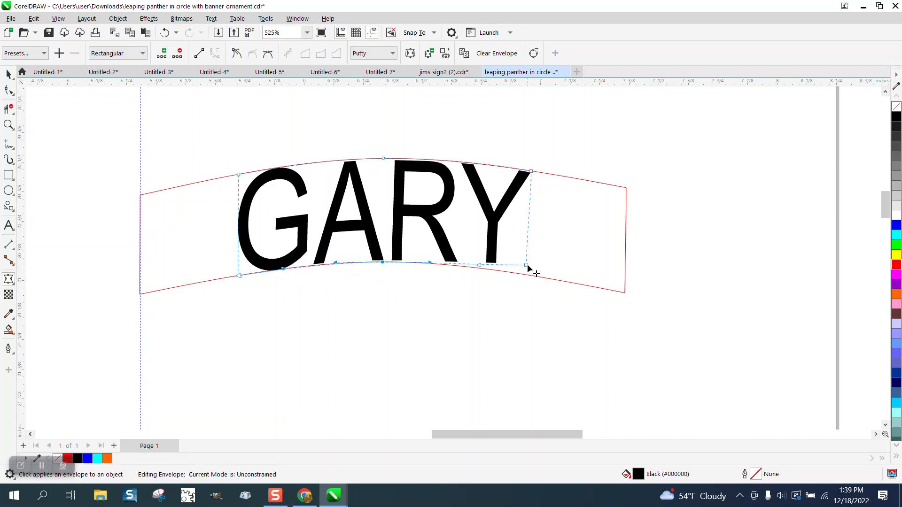
{"action": "left_click_drag", "start_coordinate": [527, 266], "coordinate": [527, 275]}
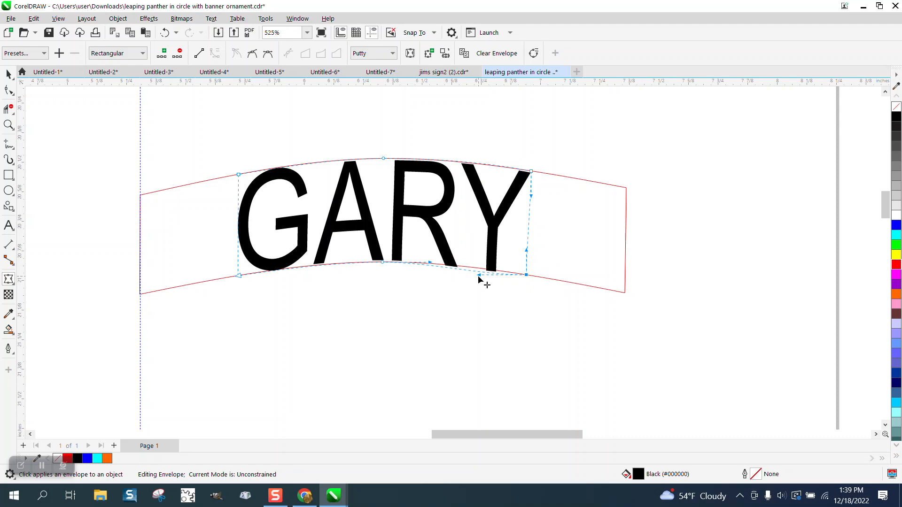
{"action": "scroll", "coordinate": [488, 277], "scroll_direction": "down", "scroll_amount": 2}
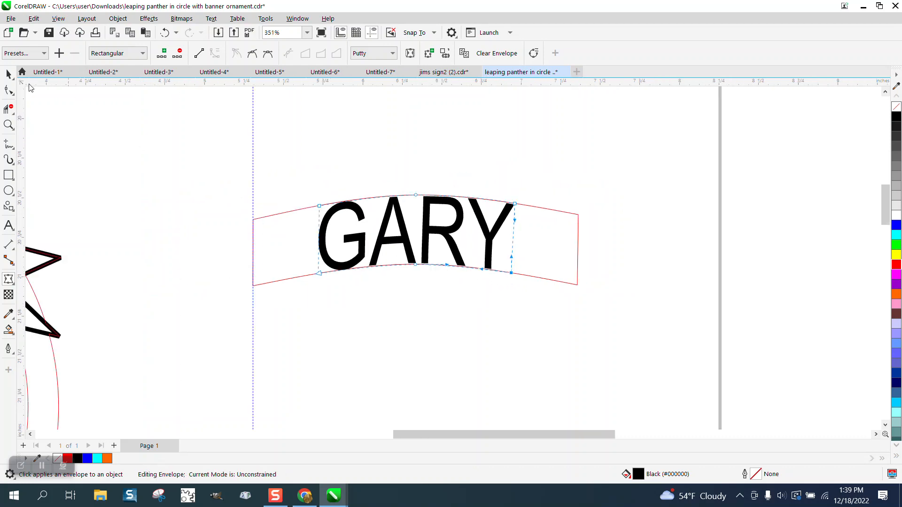
Move the curved name 4 inches left onto the ornament banner's centre panel
{"action": "left_click", "coordinate": [9, 74]}
{"action": "scroll", "coordinate": [575, 188], "scroll_direction": "down", "scroll_amount": 3}
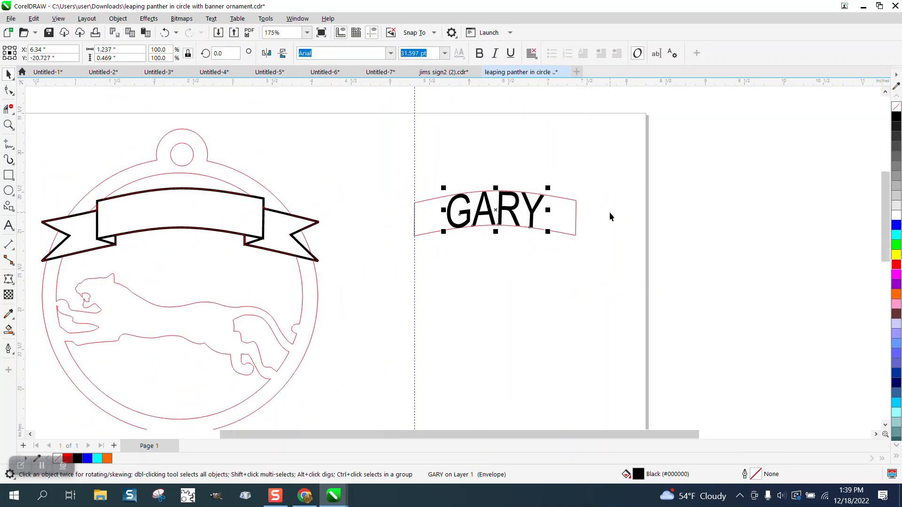
{"action": "scroll", "coordinate": [609, 213], "scroll_direction": "down", "scroll_amount": 1}
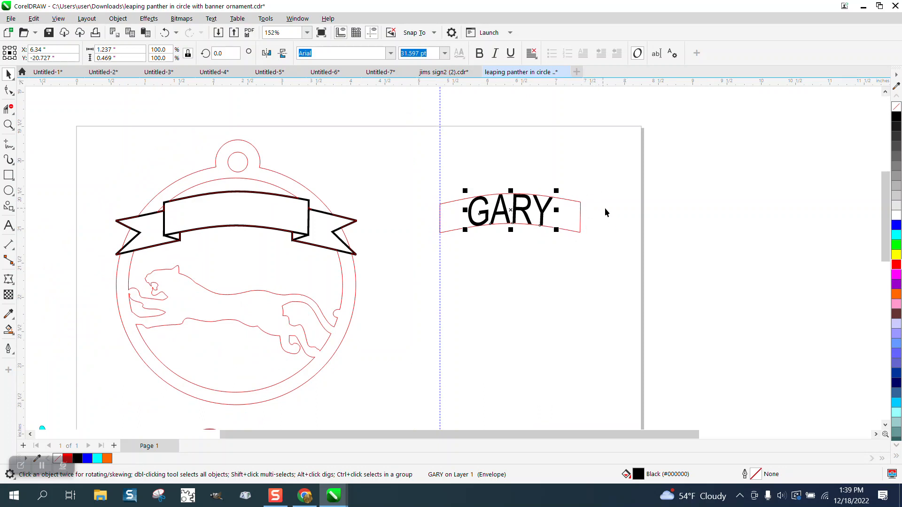
{"action": "key", "text": "Left"}
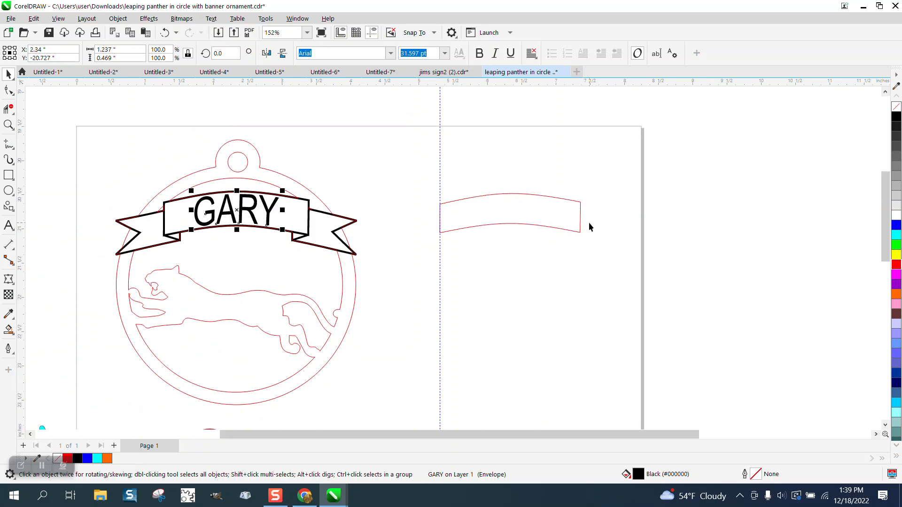
{"action": "left_click", "coordinate": [522, 244]}
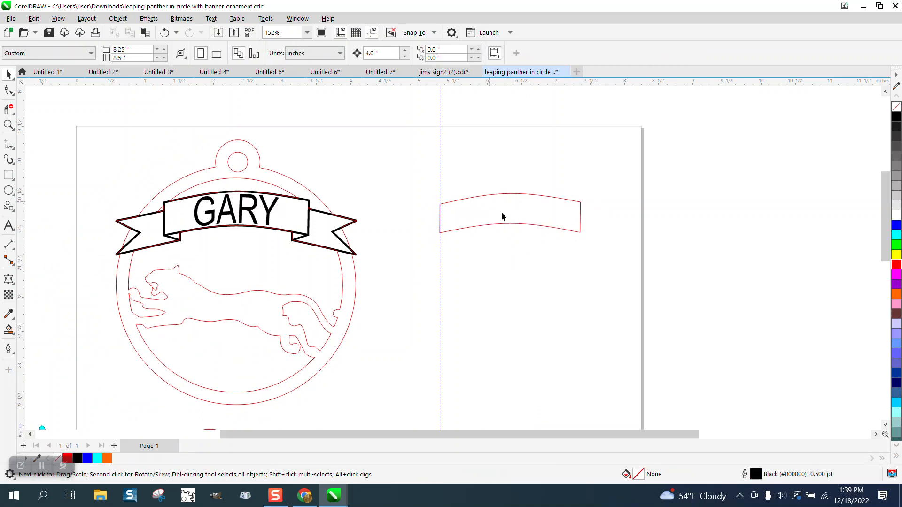
Move the empty red guide panel 4 inches right, off the page
{"action": "scroll", "coordinate": [503, 198], "scroll_direction": "down", "scroll_amount": 2}
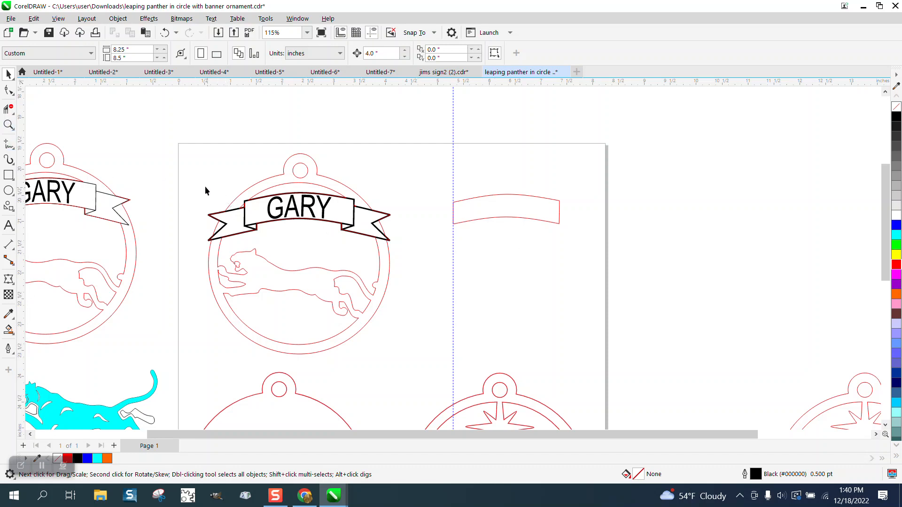
{"action": "left_click", "coordinate": [9, 125]}
{"action": "left_click_drag", "start_coordinate": [197, 150], "coordinate": [472, 353]}
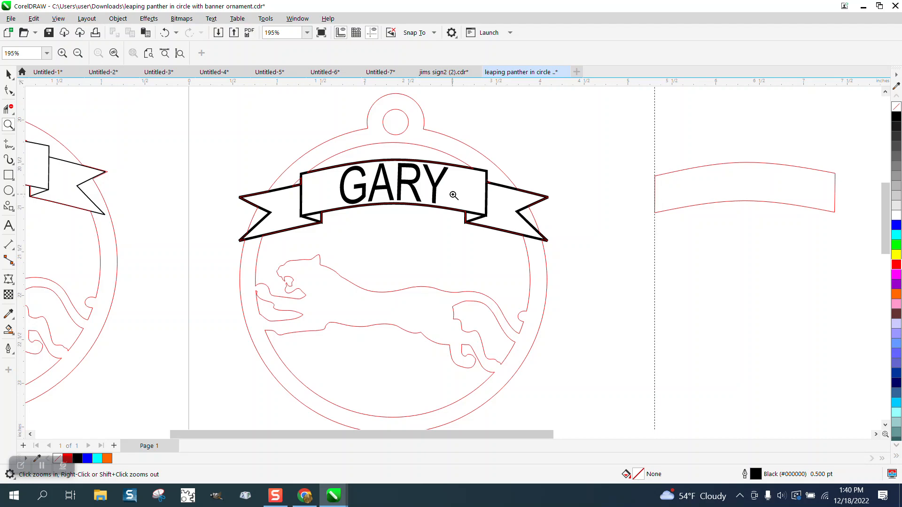
{"action": "left_click", "coordinate": [9, 74]}
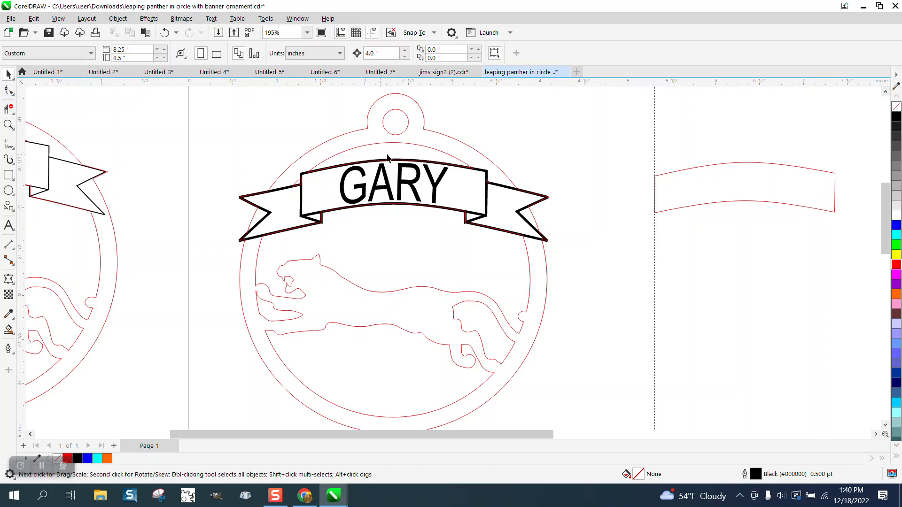
{"action": "scroll", "coordinate": [387, 158], "scroll_direction": "down", "scroll_amount": 2}
{"action": "left_click", "coordinate": [438, 177]}
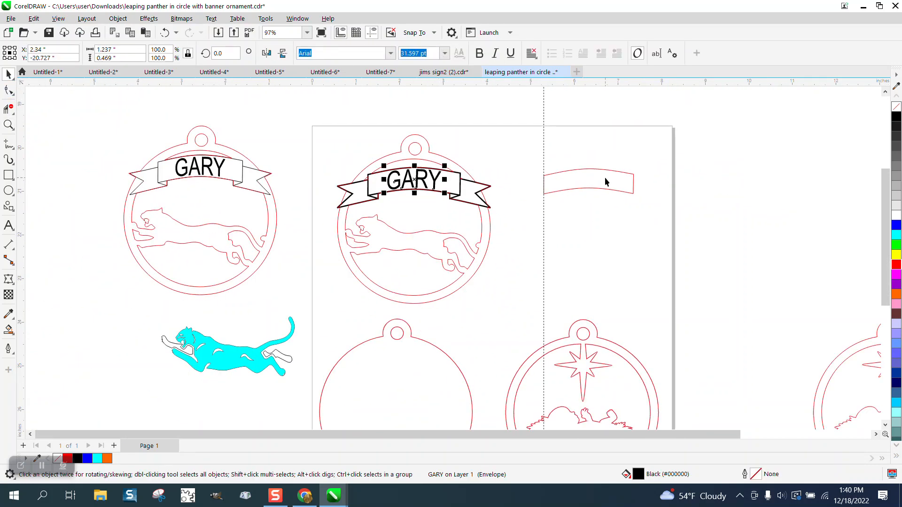
{"action": "left_click", "coordinate": [605, 189]}
{"action": "key", "text": "Right"}
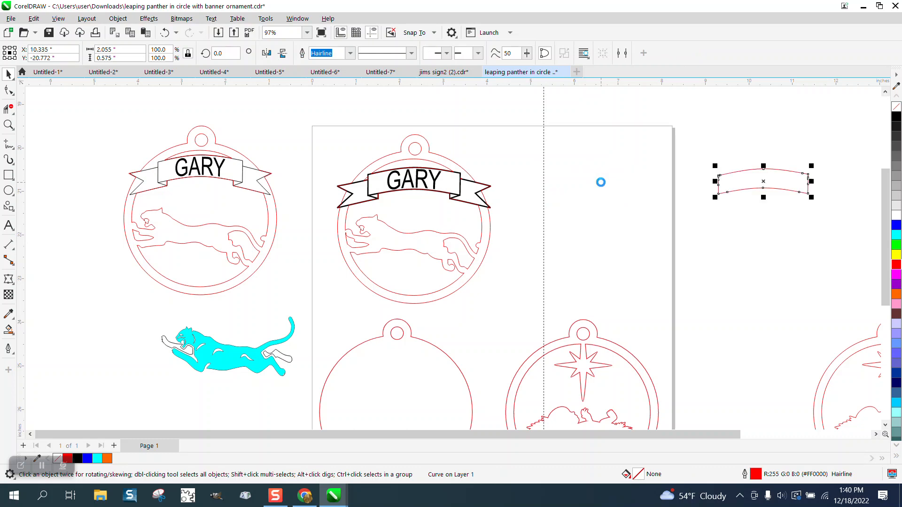
Move the name and the black-outlined banner 4 inches right, clear of the red ornament outline
{"action": "left_click", "coordinate": [437, 180]}
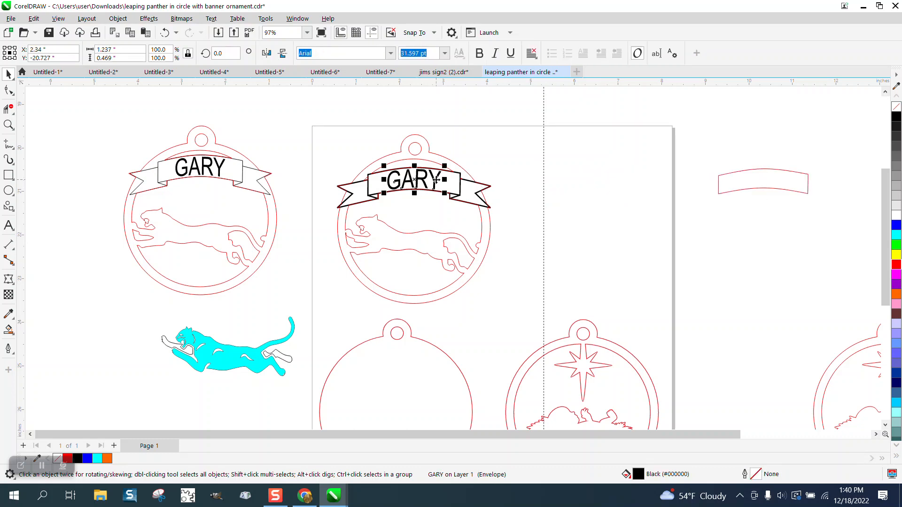
{"action": "key", "text": "Right"}
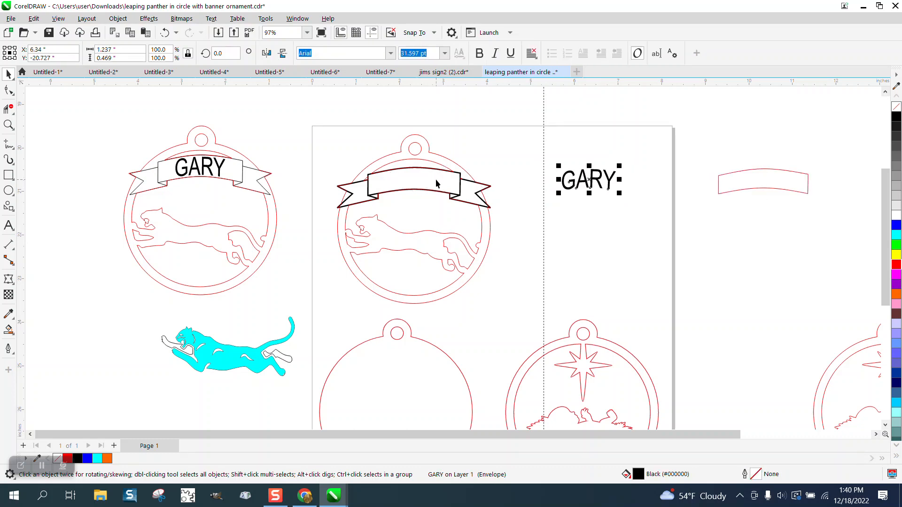
{"action": "left_click", "coordinate": [490, 187]}
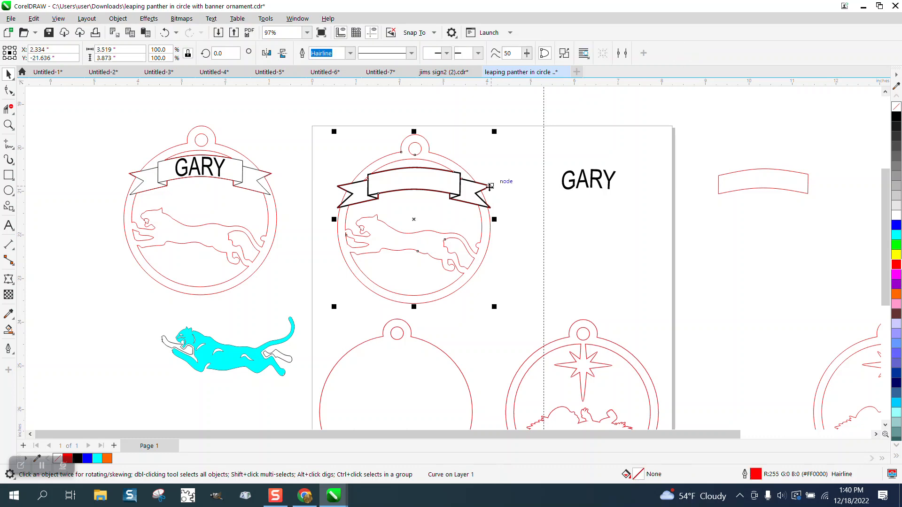
{"action": "left_click", "coordinate": [482, 161]}
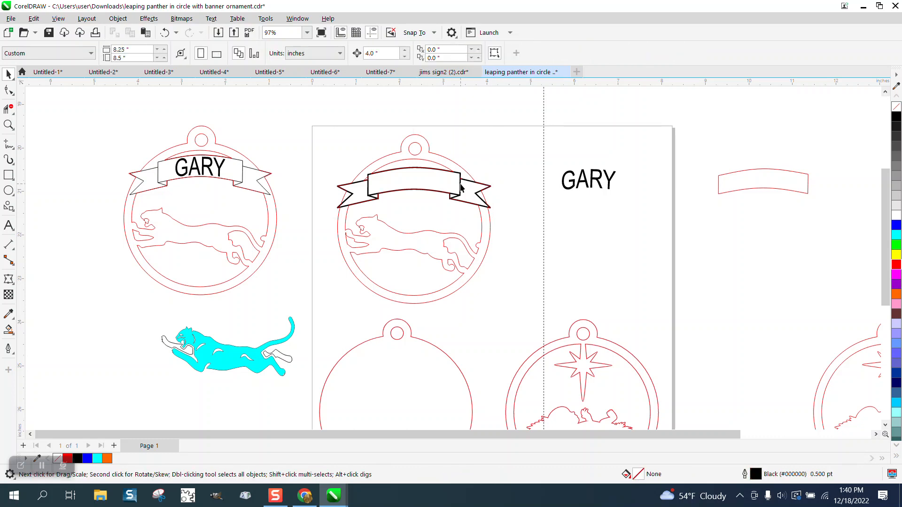
{"action": "left_click", "coordinate": [435, 195]}
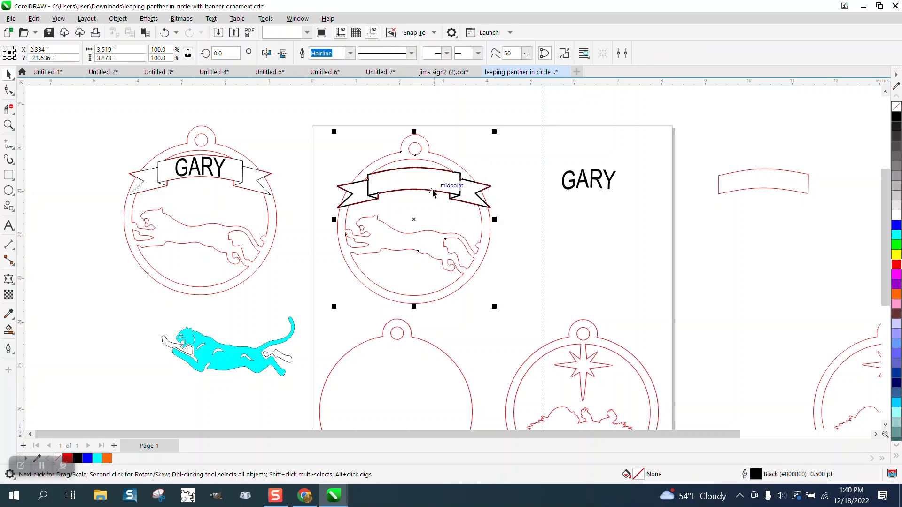
{"action": "left_click", "coordinate": [493, 167]}
{"action": "left_click", "coordinate": [460, 188]}
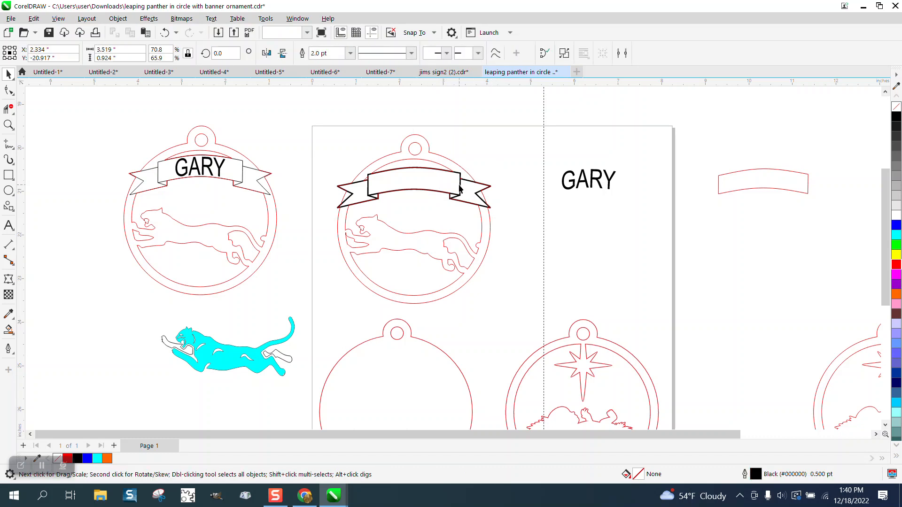
{"action": "key", "text": "Right"}
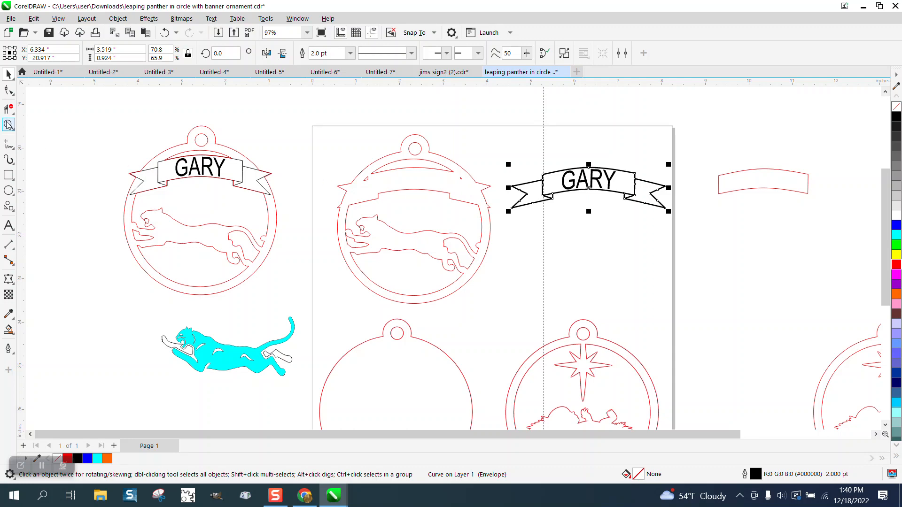
Inspect the bare red cut outline, and move the banner and name together 4 inches left back onto the ornament
{"action": "left_click", "coordinate": [62, 125]}
{"action": "left_click_drag", "start_coordinate": [328, 148], "coordinate": [584, 343]}
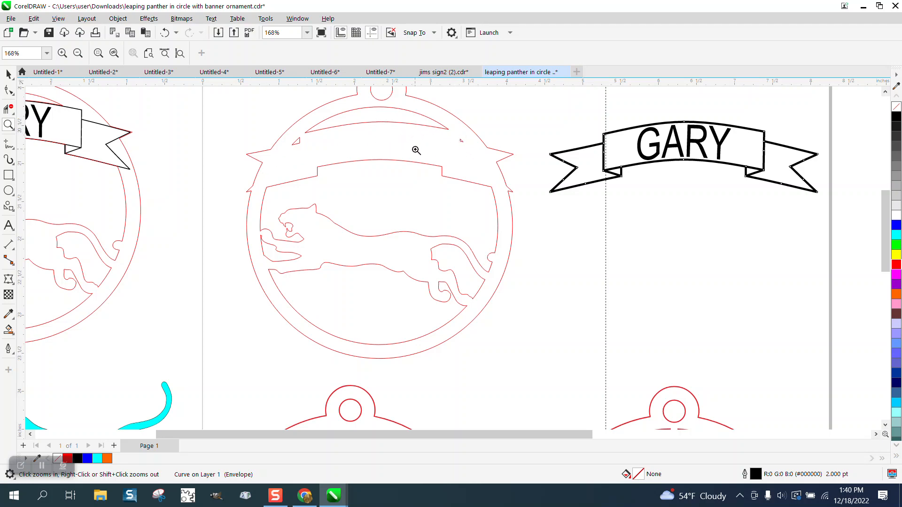
{"action": "scroll", "coordinate": [461, 161], "scroll_direction": "down", "scroll_amount": 2}
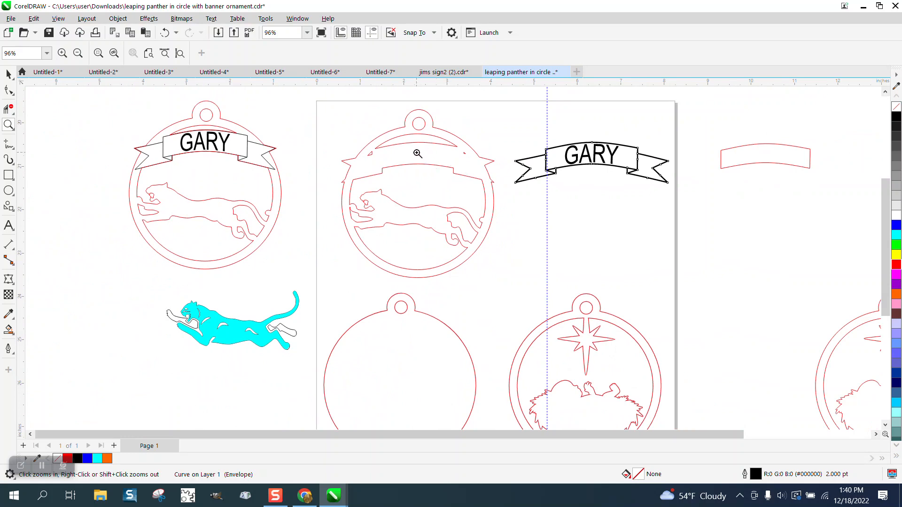
{"action": "scroll", "coordinate": [417, 153], "scroll_direction": "down", "scroll_amount": 1}
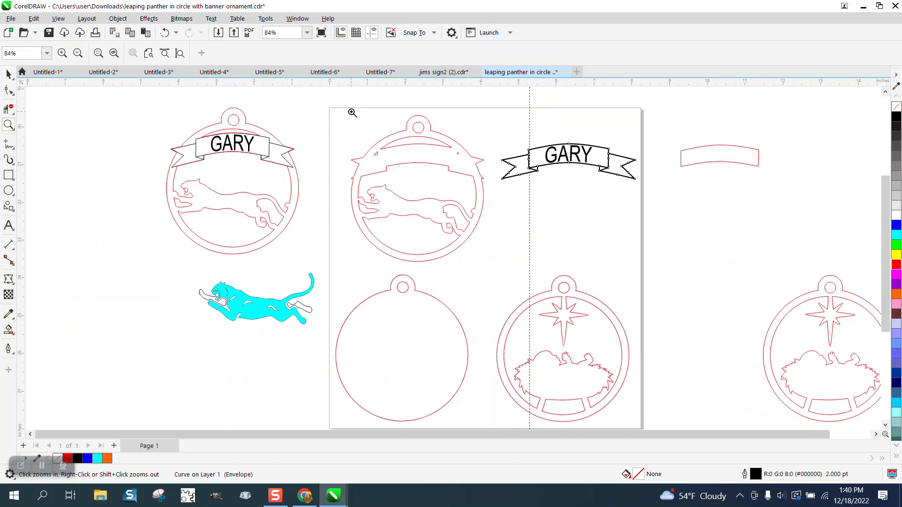
{"action": "left_click_drag", "start_coordinate": [352, 112], "coordinate": [675, 263]}
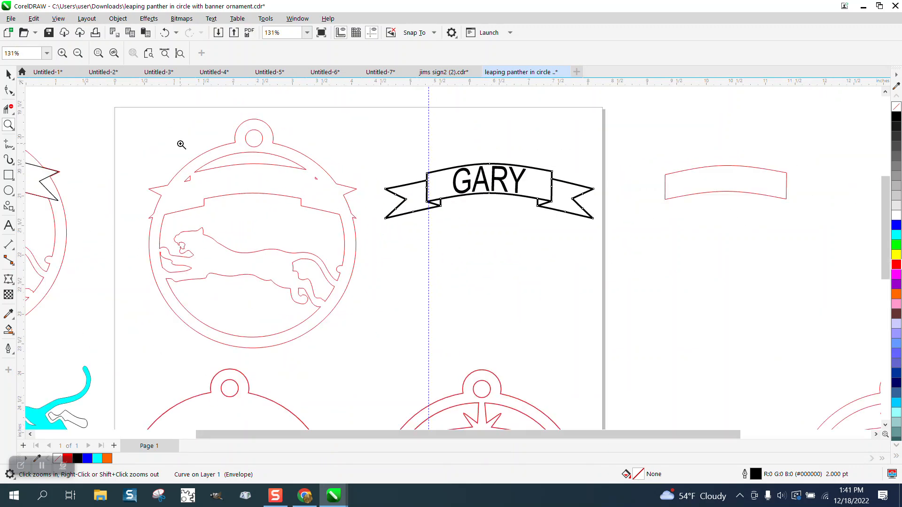
{"action": "left_click", "coordinate": [8, 74]}
{"action": "left_click_drag", "start_coordinate": [376, 153], "coordinate": [623, 268]}
{"action": "key", "text": "Left"}
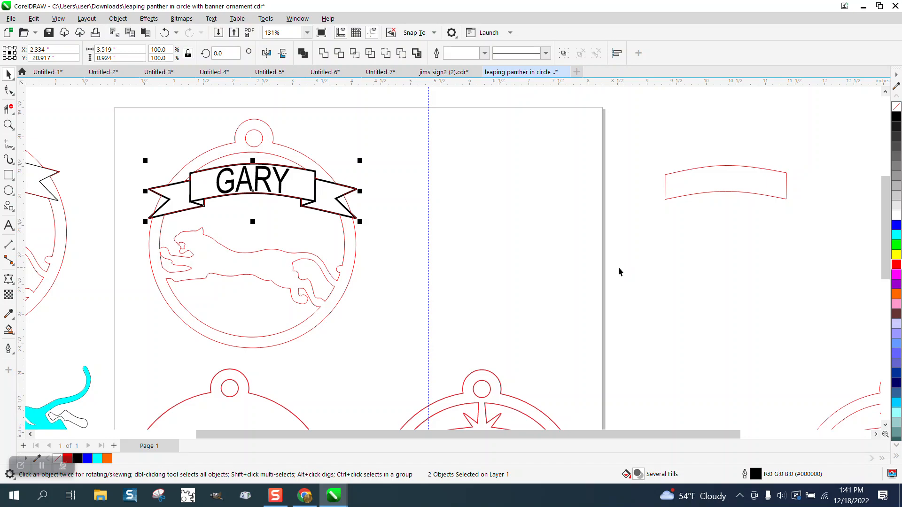